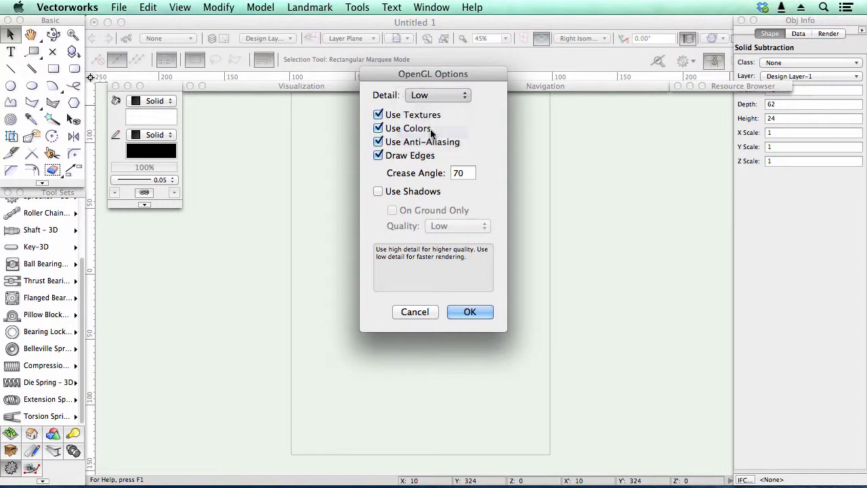
# Set the OpenGL rendering detail to Very High, enable shadows at High quality, and deselect the block.
pyautogui.click(378, 192)
pyautogui.click(445, 227)
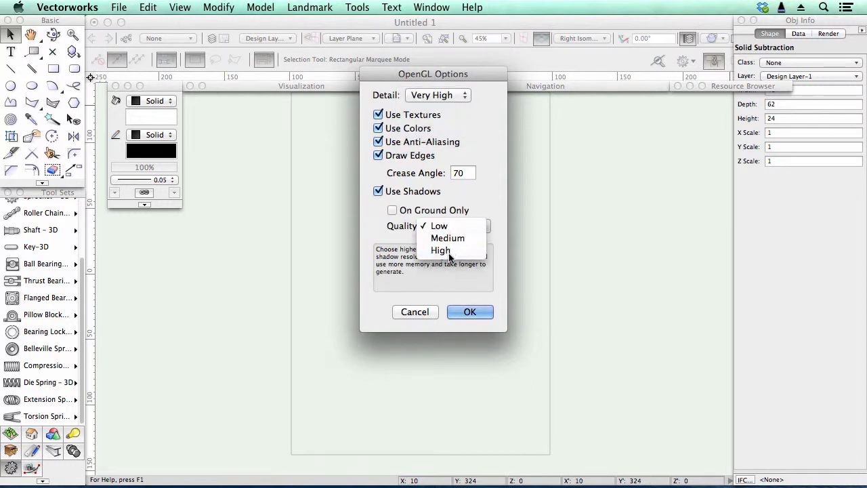
pyautogui.click(441, 250)
pyautogui.click(465, 312)
pyautogui.click(614, 290)
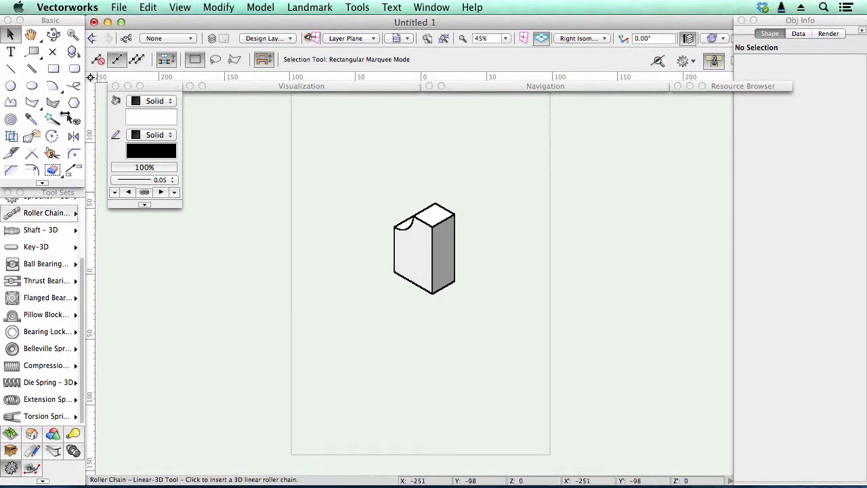
# Place a directional light to the left of the block with 100% brightness and cast shadows on.
pyautogui.click(74, 434)
pyautogui.click(32, 274)
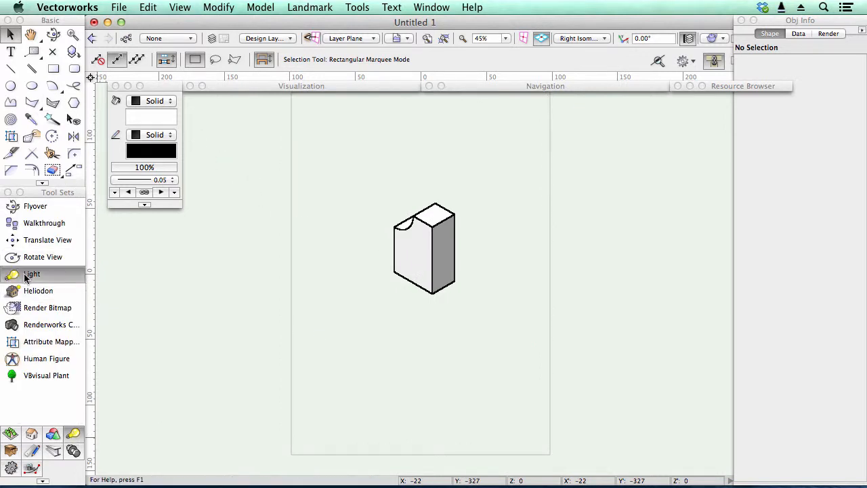
pyautogui.click(159, 243)
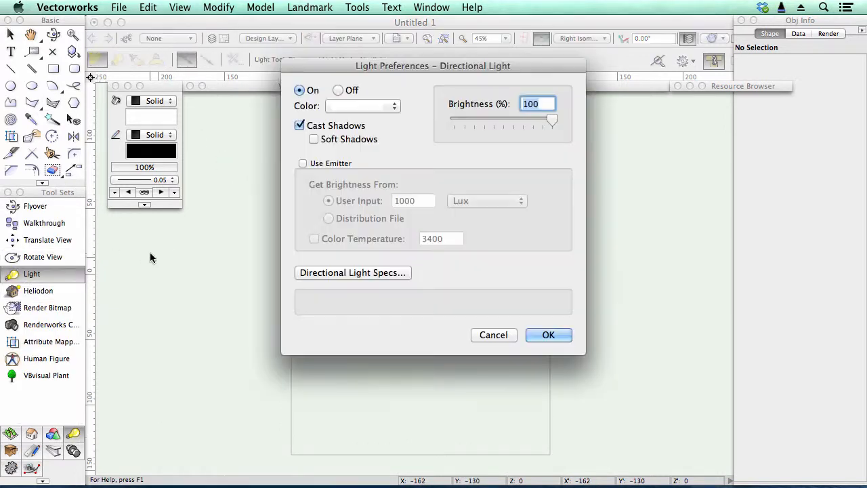
pyautogui.click(546, 333)
pyautogui.click(552, 342)
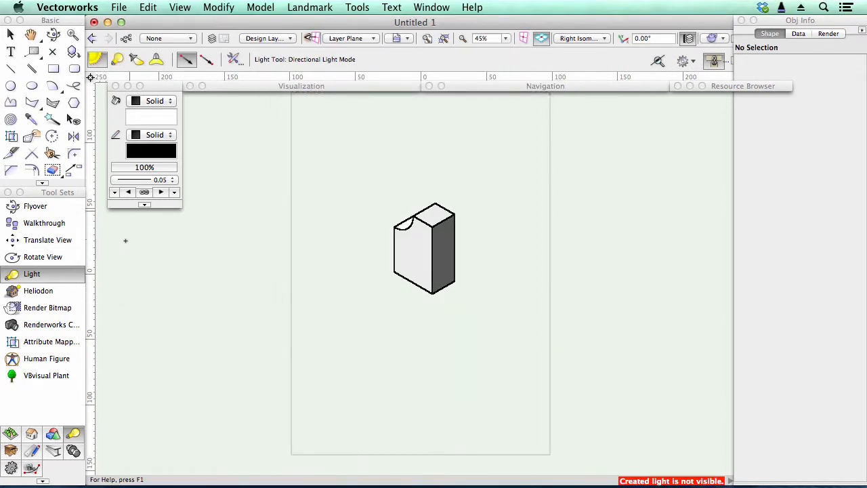
pyautogui.click(11, 34)
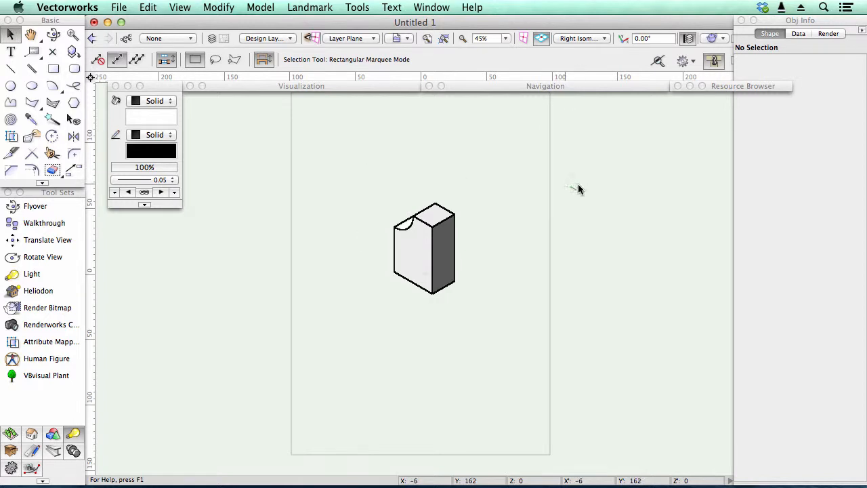
# Create multiple viewports at 1:1 scale in third angle projection with only the Front, Top and Right views.
pyautogui.click(52, 34)
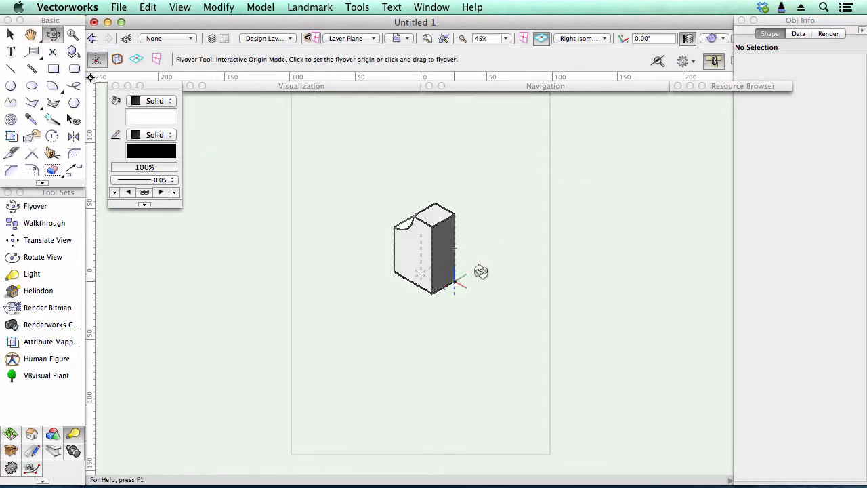
pyautogui.moveTo(482, 272); pyautogui.dragTo(425, 272)
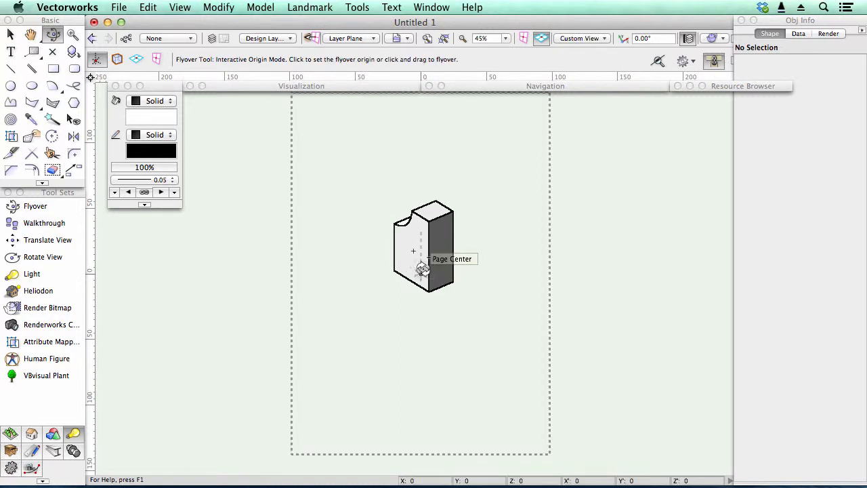
pyautogui.moveTo(301, 253); pyautogui.dragTo(420, 280)
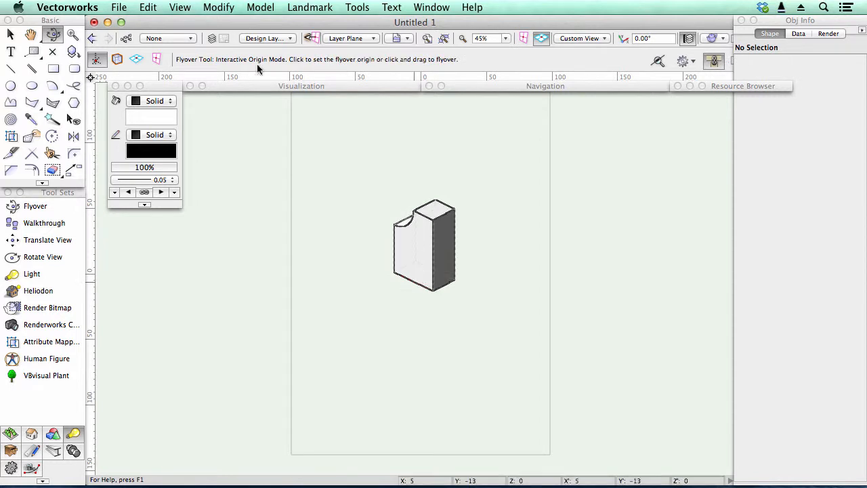
pyautogui.click(186, 8)
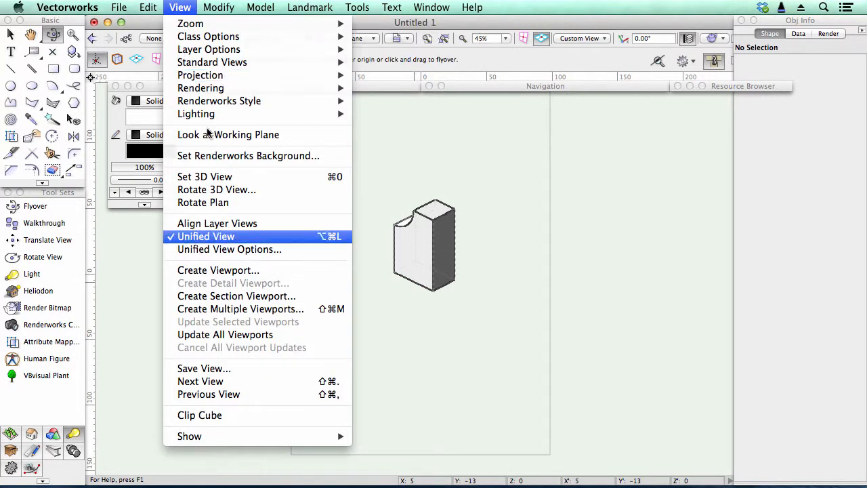
pyautogui.click(263, 310)
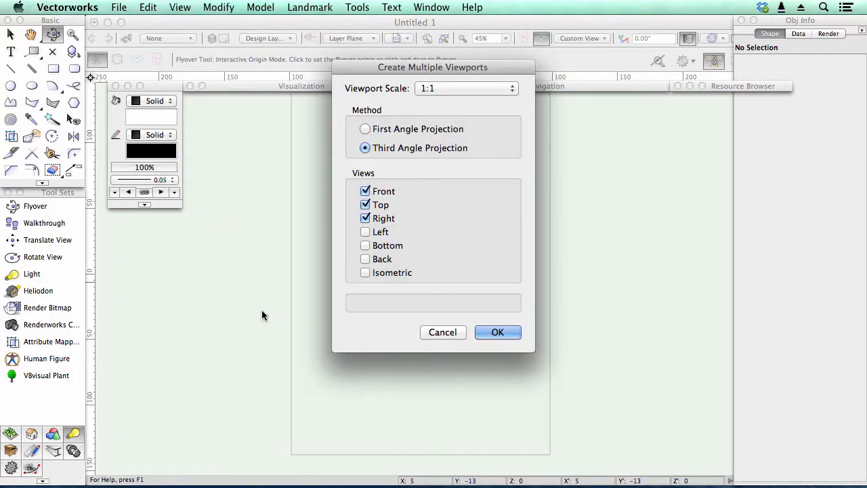
pyautogui.click(433, 91)
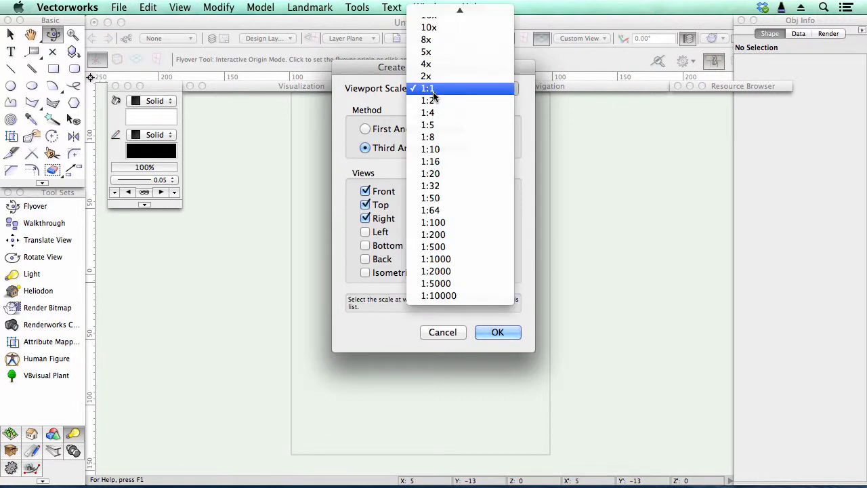
pyautogui.click(431, 91)
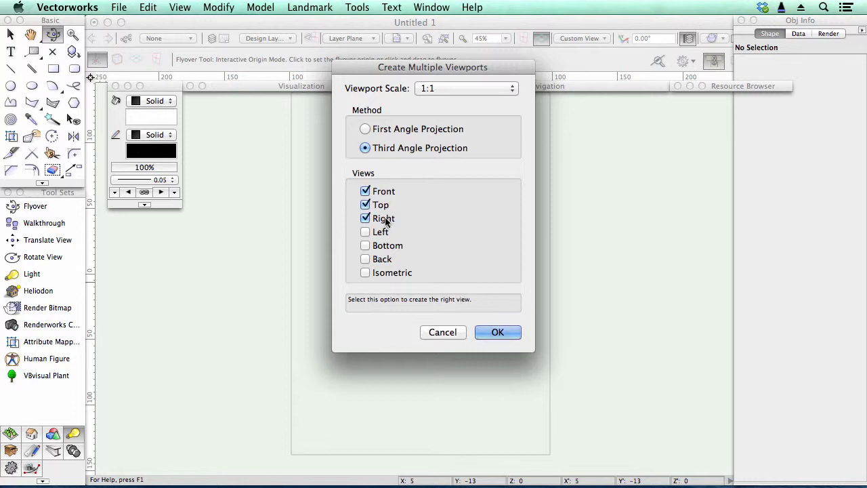
pyautogui.click(389, 275)
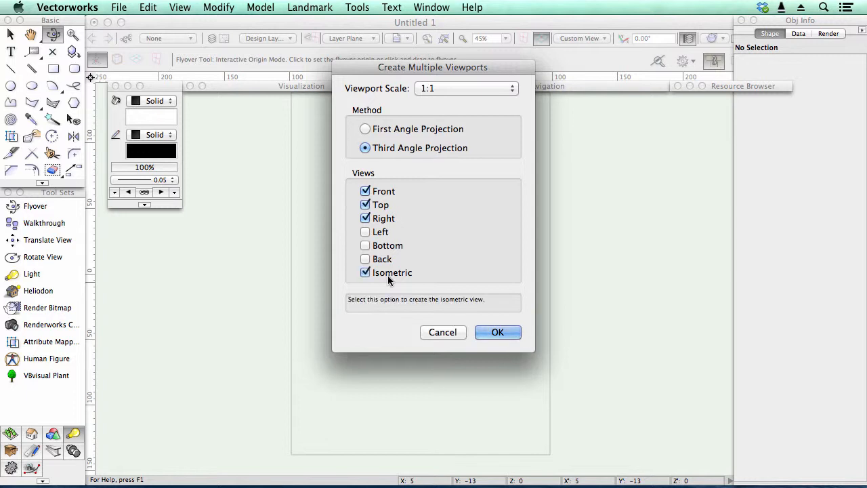
pyautogui.click(389, 274)
pyautogui.click(498, 333)
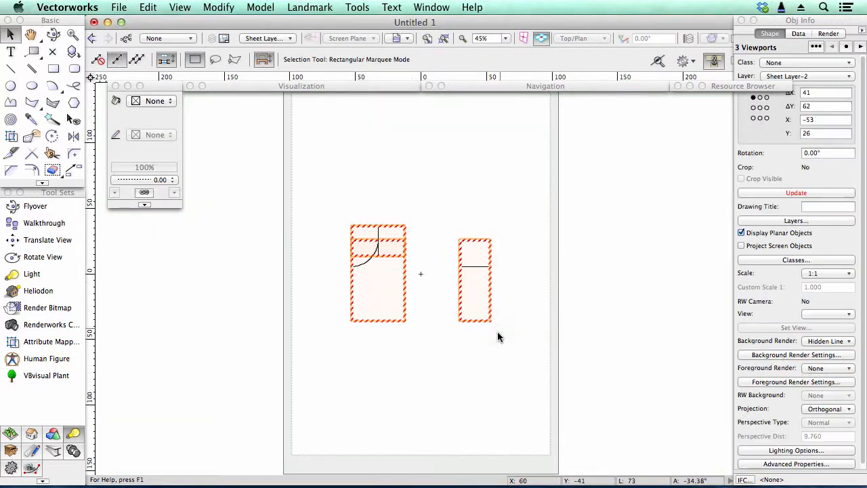
# Move the top view viewport straight up, clear of the front view, and update all three viewports.
pyautogui.click(499, 347)
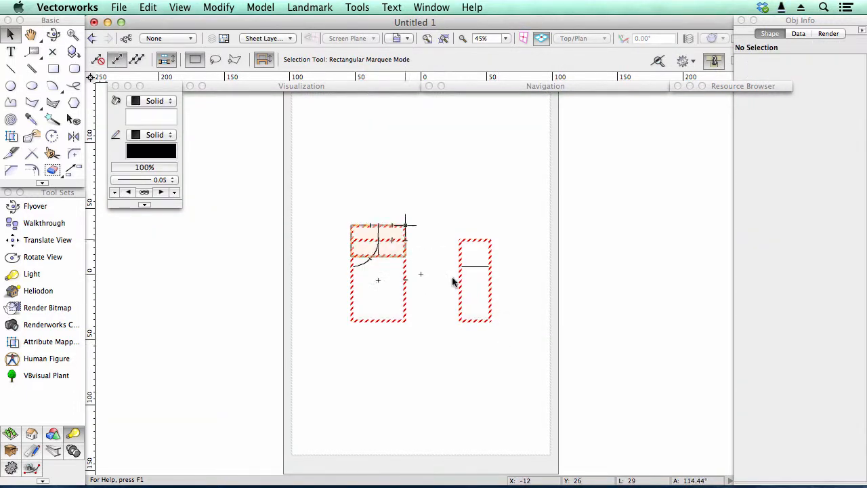
pyautogui.moveTo(378, 225); pyautogui.dragTo(378, 151)
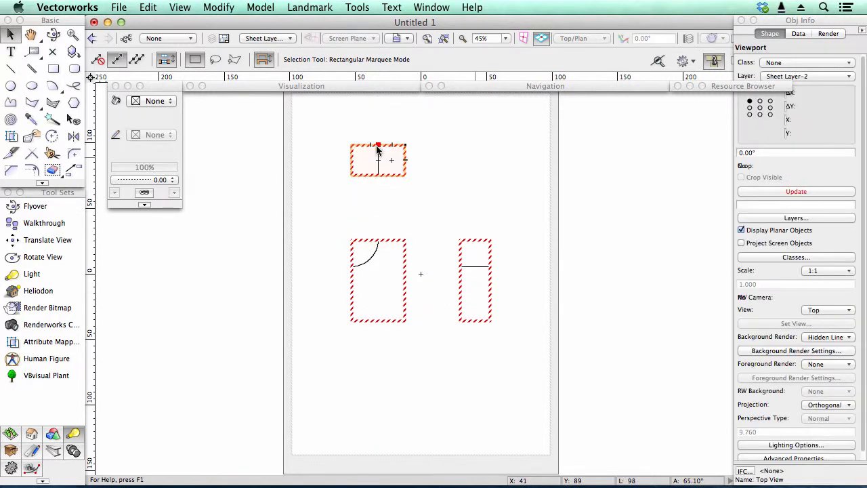
pyautogui.moveTo(326, 125); pyautogui.dragTo(590, 349)
pyautogui.click(794, 193)
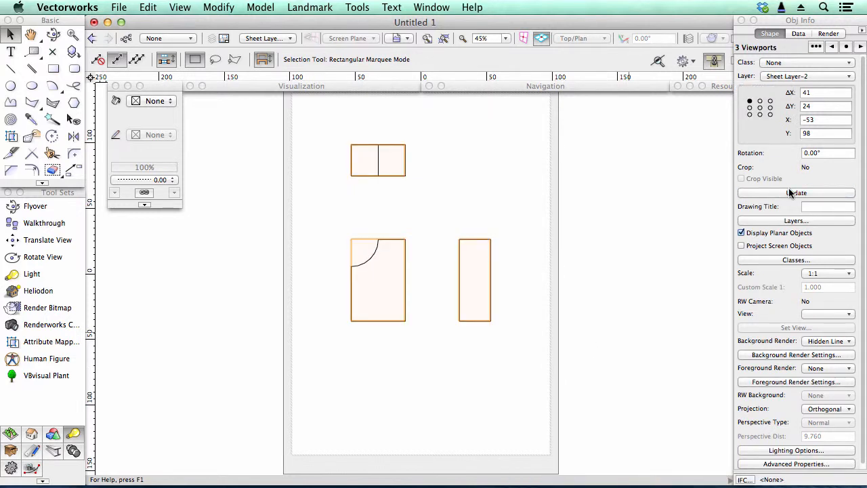
pyautogui.click(827, 341)
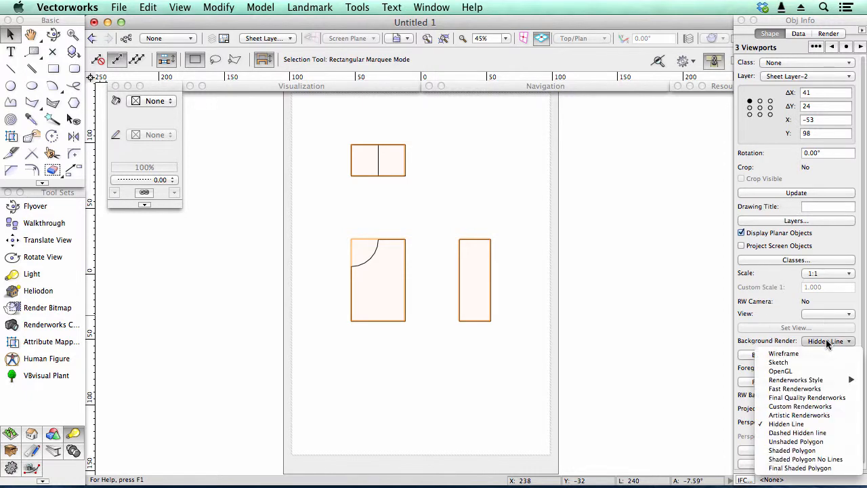
pyautogui.click(789, 321)
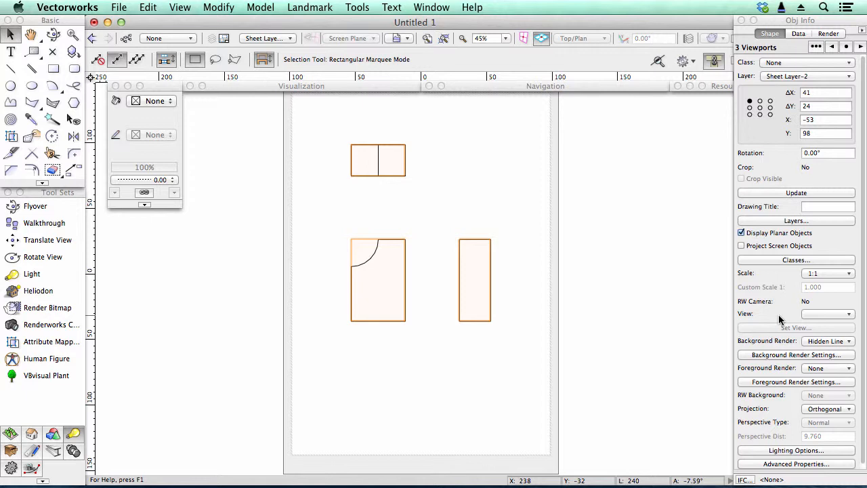
# Delete the three viewports from the sheet layer and the notched block from the design layer.
pyautogui.press('Delete')
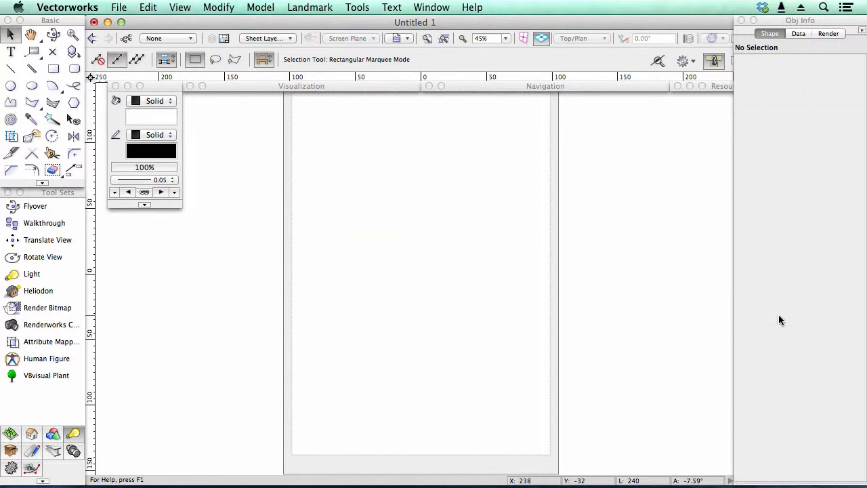
pyautogui.press('super+Up')
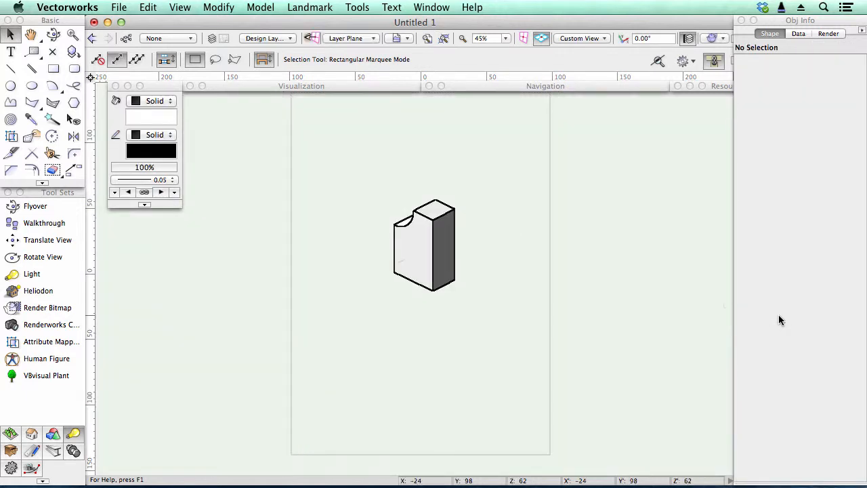
pyautogui.click(410, 248)
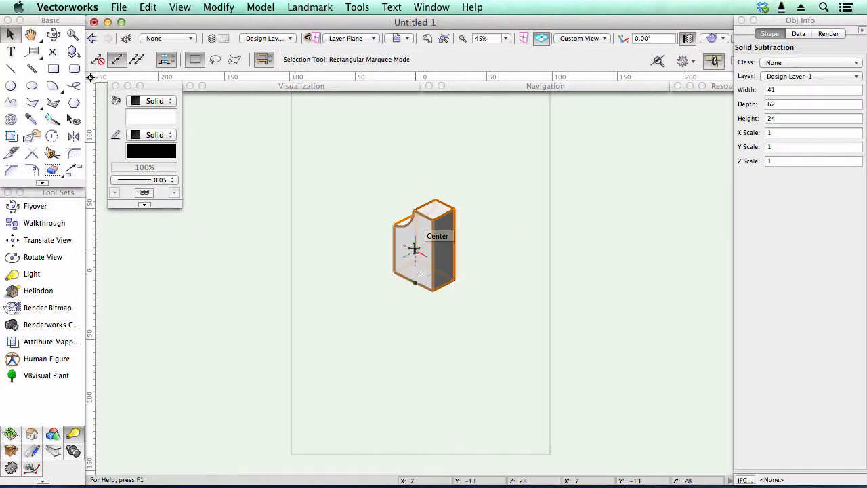
pyautogui.press('Delete')
# Draw a rectangle about 60 by 35 mm on the layer plane and extrude it upward about 110 mm.
pyautogui.click(53, 69)
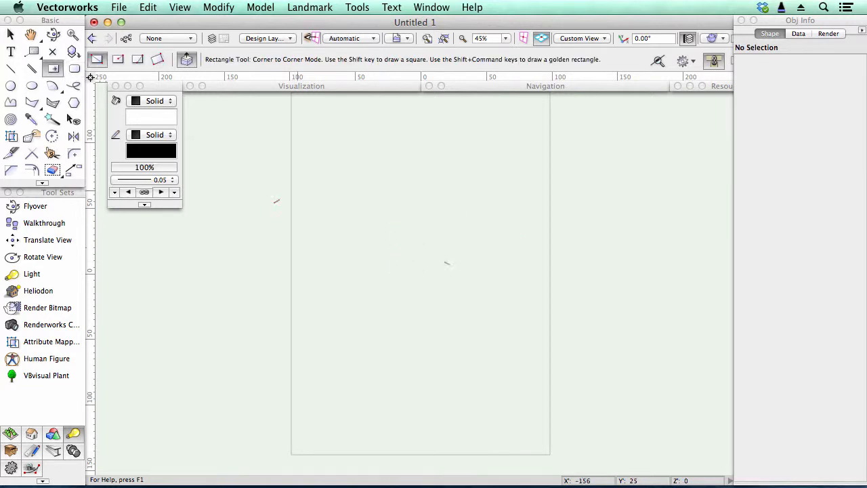
pyautogui.click(373, 273)
pyautogui.click(463, 285)
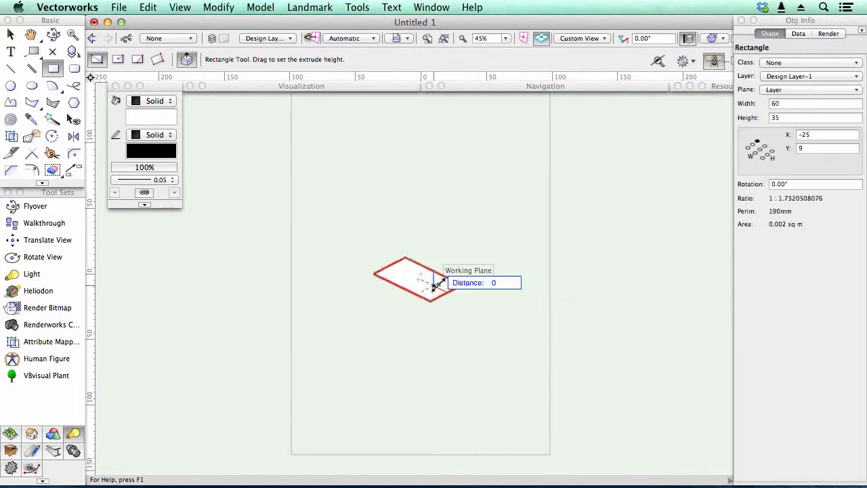
pyautogui.click(431, 178)
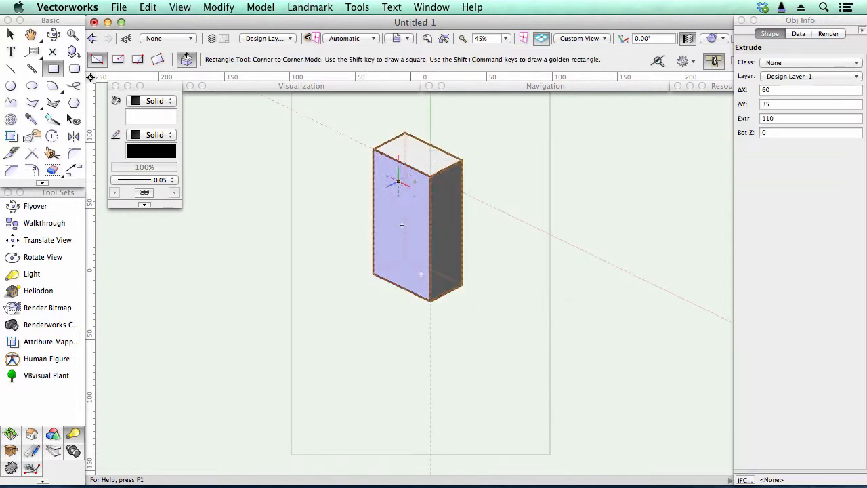
# Draw a circle of about 30 mm radius at the front face's upper-left corner and push it through the block as a cutout.
pyautogui.click(11, 85)
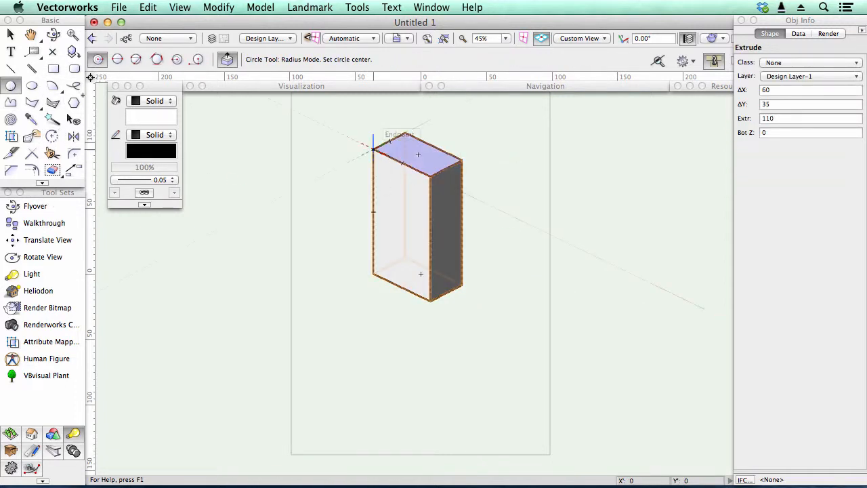
pyautogui.click(373, 149)
pyautogui.click(402, 164)
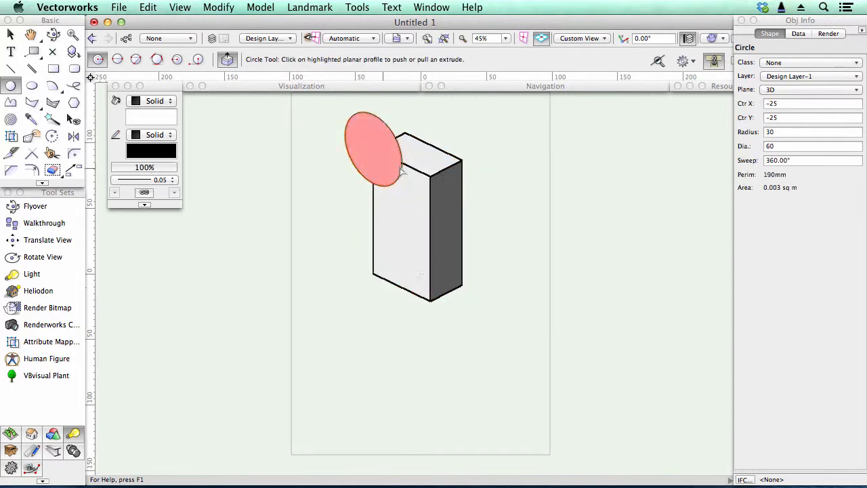
pyautogui.click(384, 163)
pyautogui.click(468, 128)
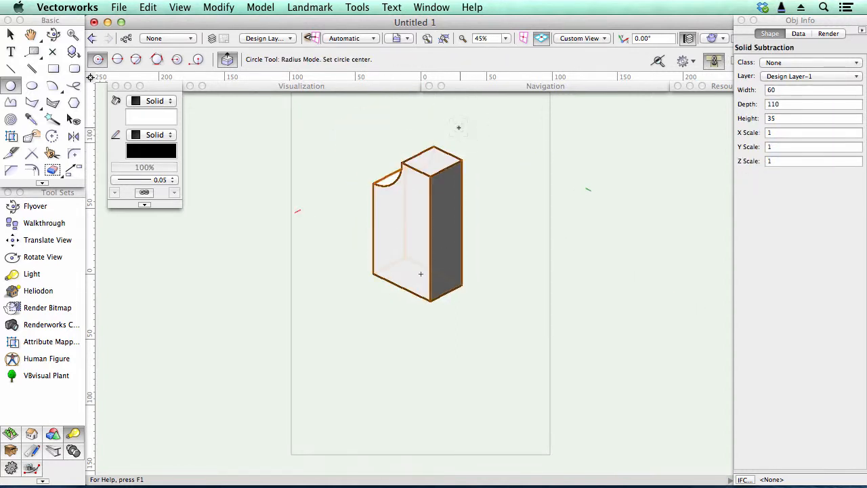
# Try the Taper Face tool twice on the block, starting with its dark side face, and undo each taper.
pyautogui.click(53, 433)
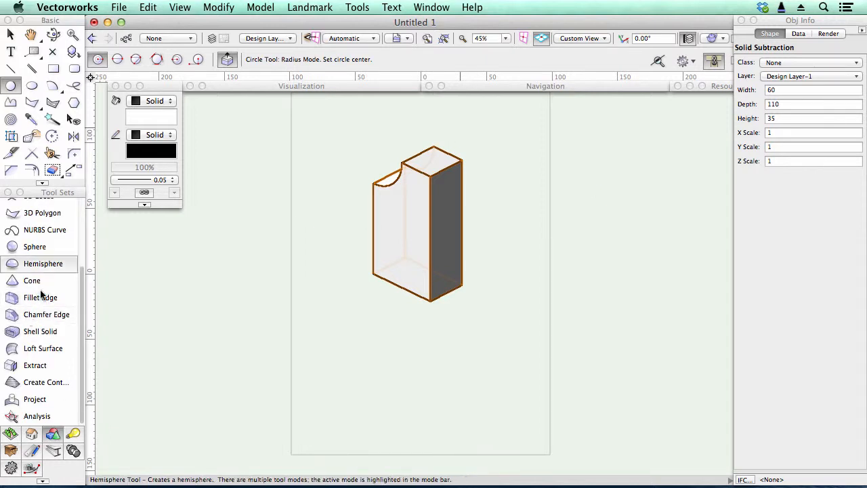
pyautogui.moveTo(81, 287); pyautogui.dragTo(81, 231)
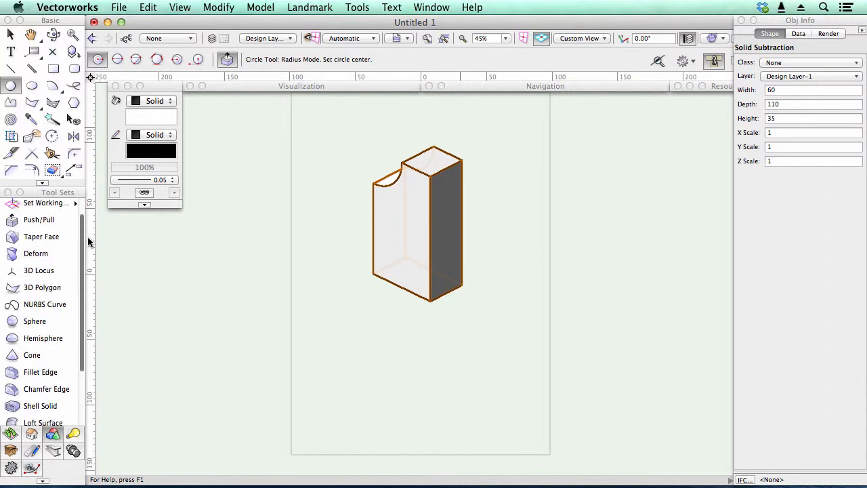
pyautogui.click(61, 238)
pyautogui.click(429, 168)
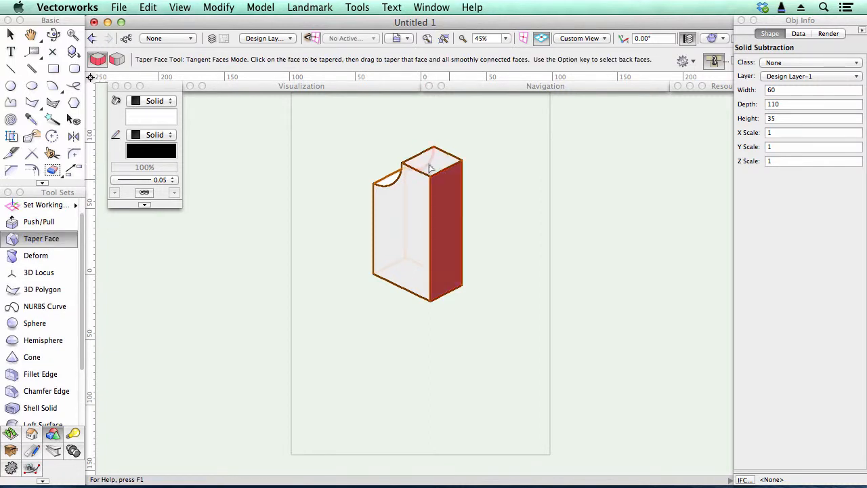
pyautogui.moveTo(438, 197); pyautogui.dragTo(410, 305)
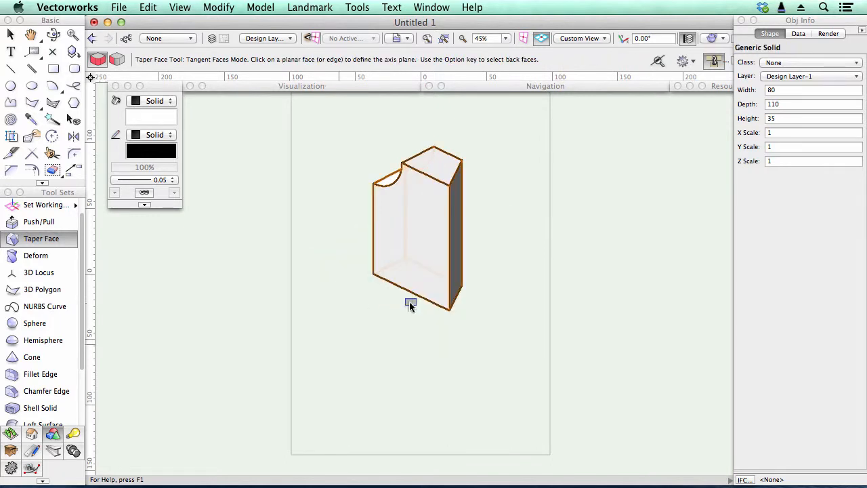
pyautogui.press('super+z')
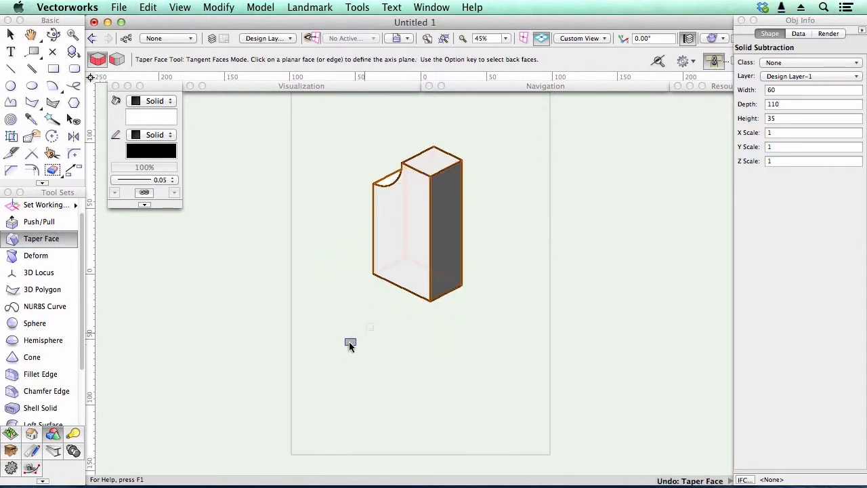
pyautogui.click(425, 168)
pyautogui.moveTo(426, 167); pyautogui.dragTo(417, 212)
pyautogui.press('super+z')
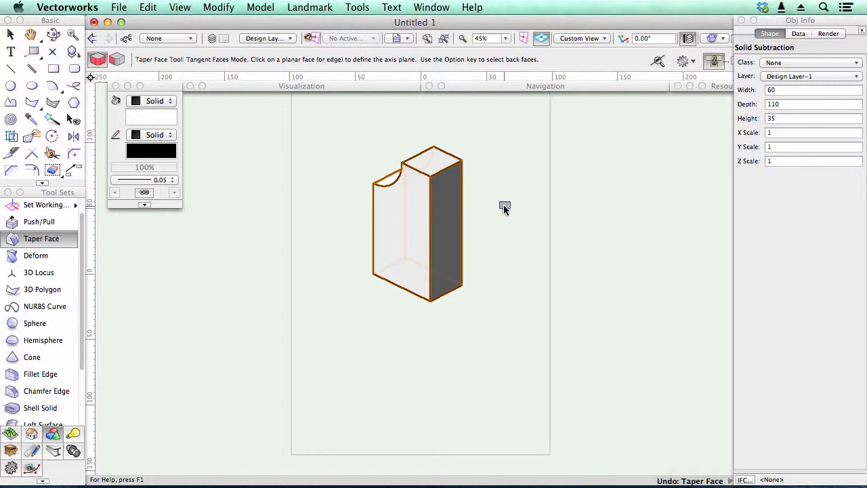
# Delete the notched block and draw a rectangle about 160 by 75 mm on the layer plane.
pyautogui.press('Delete')
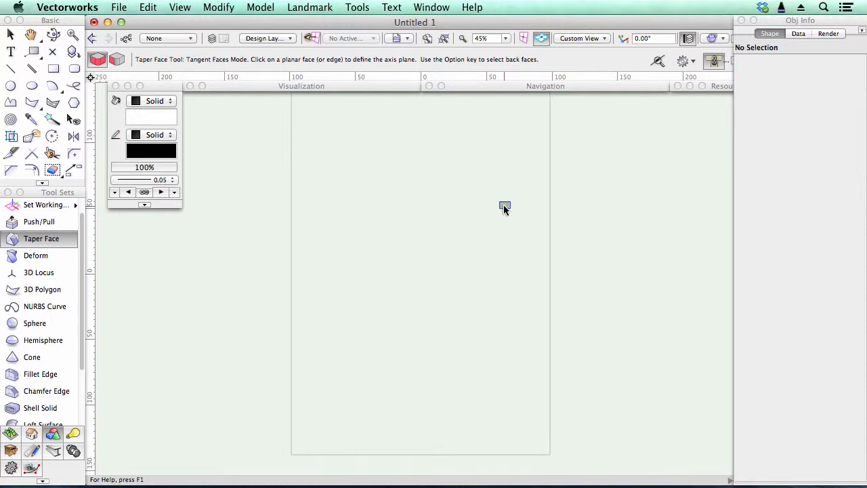
pyautogui.press('4')
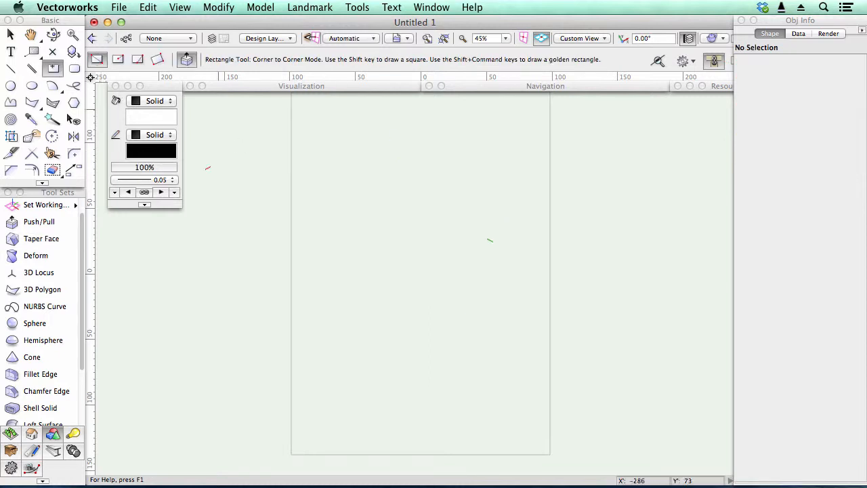
pyautogui.click(331, 236)
pyautogui.click(550, 274)
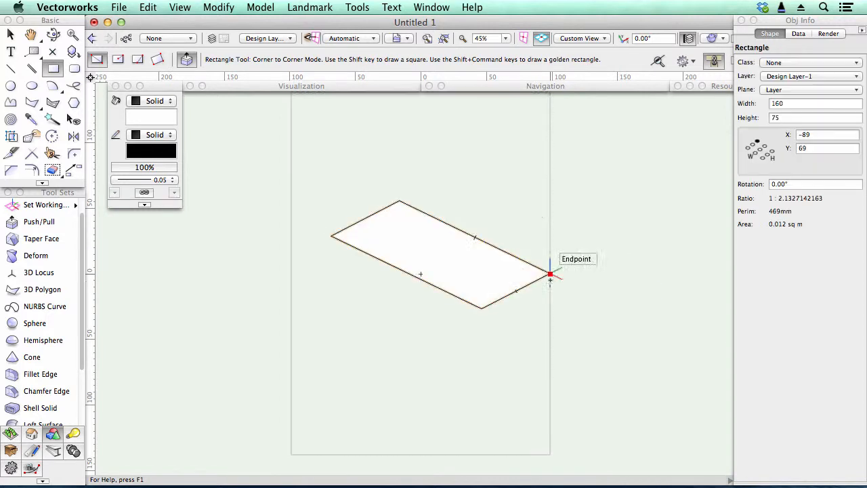
# Set the rectangle's width to 95 mm and height to 45 mm, and extrude it upward about 60 mm.
pyautogui.click(803, 115)
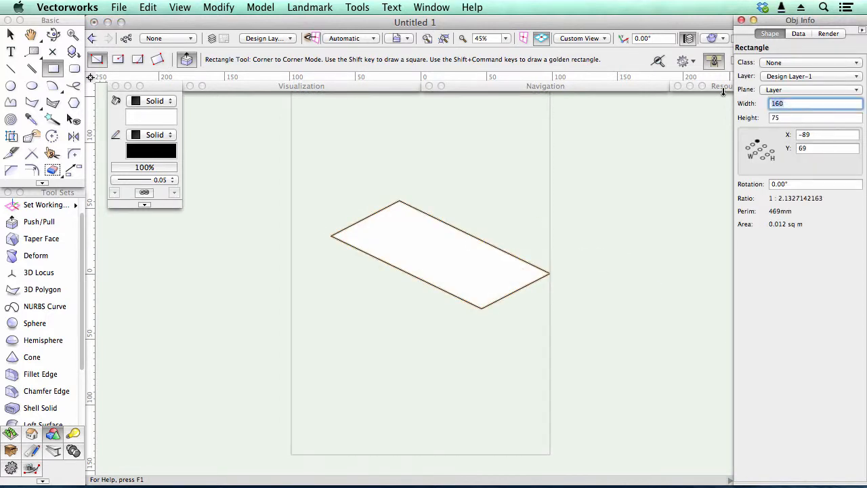
pyautogui.write('95')
pyautogui.press('Tab')
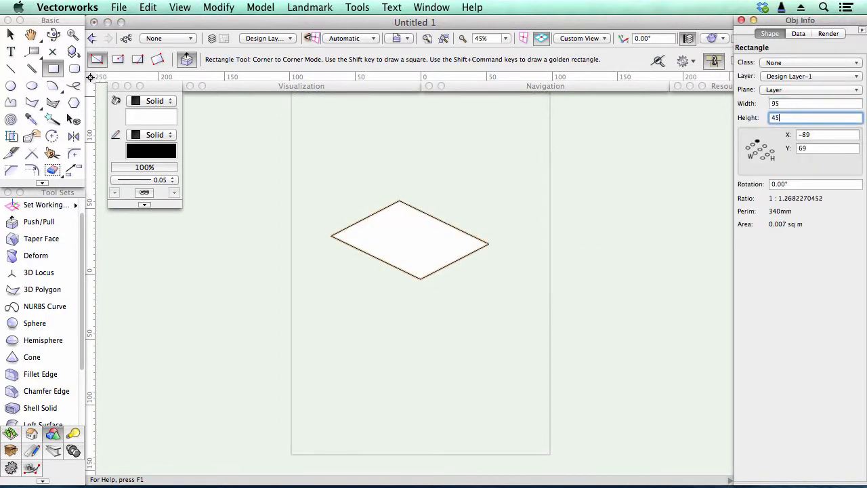
pyautogui.press('Return')
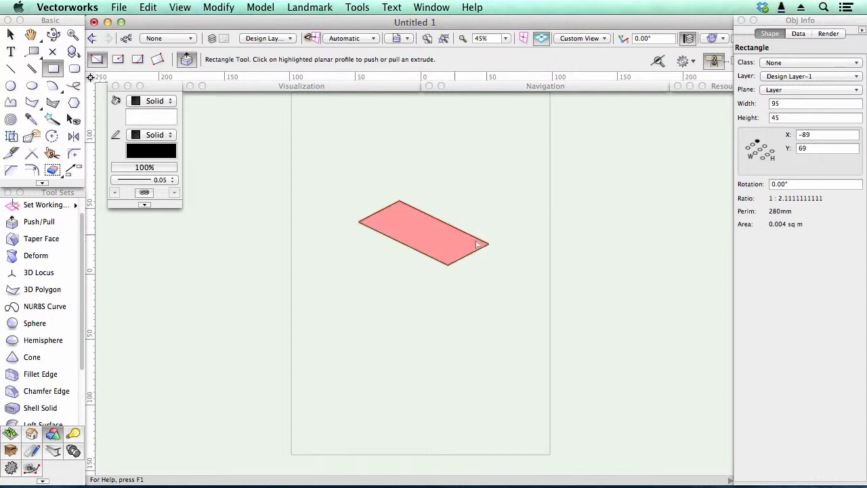
pyautogui.moveTo(452, 235); pyautogui.dragTo(449, 196)
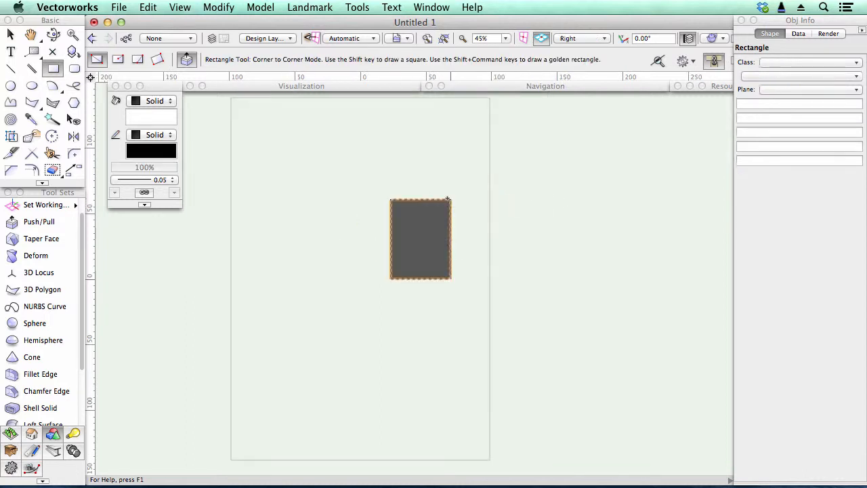
pyautogui.click(448, 198)
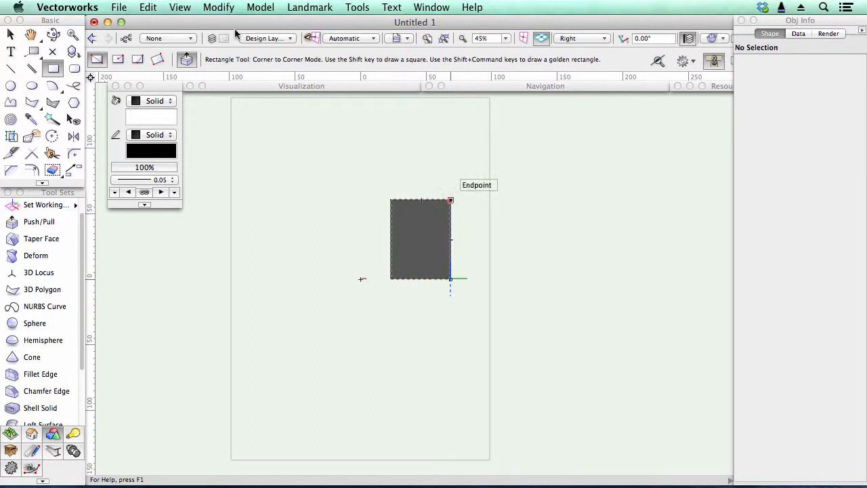
# Change the data bar options to allow numeric keypad entry for instant data bar activation.
pyautogui.click(121, 22)
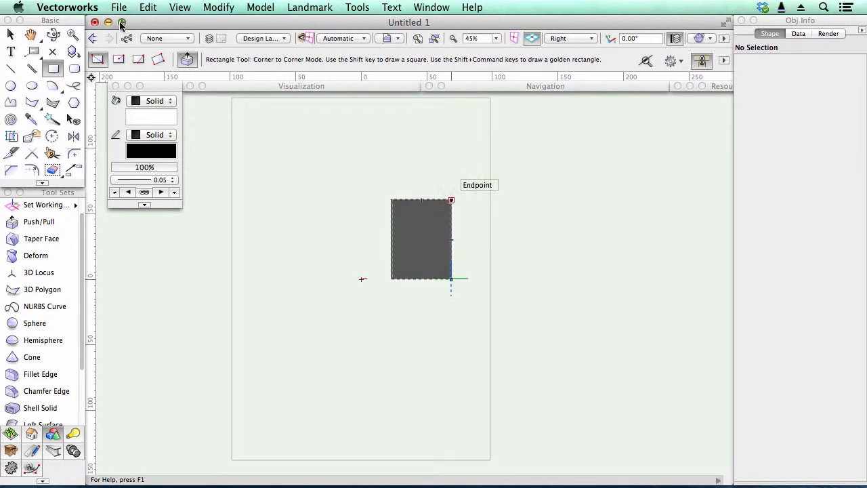
pyautogui.click(723, 60)
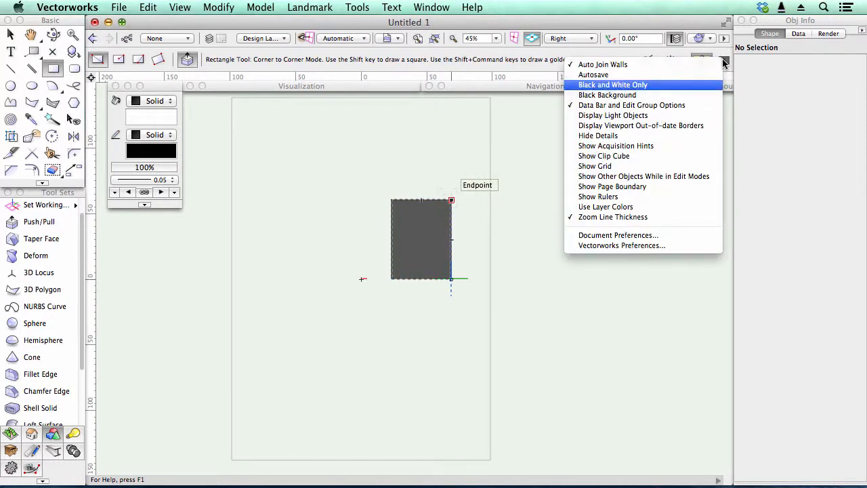
pyautogui.click(656, 249)
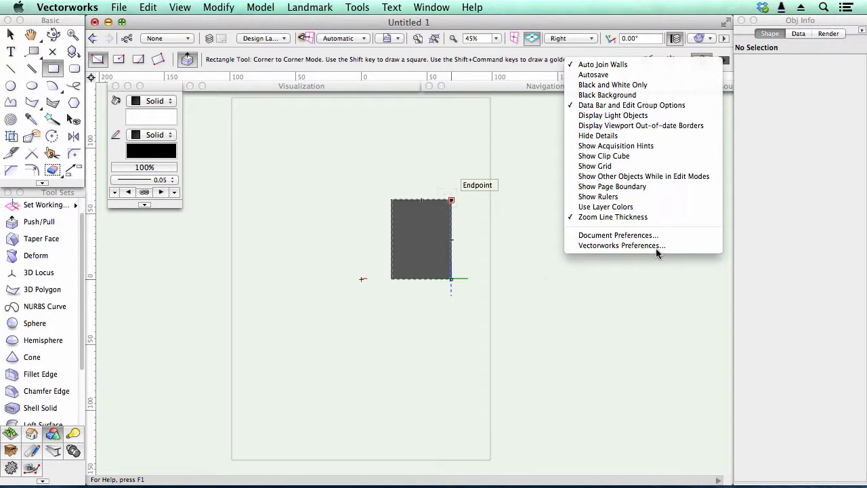
pyautogui.click(643, 106)
pyautogui.click(672, 61)
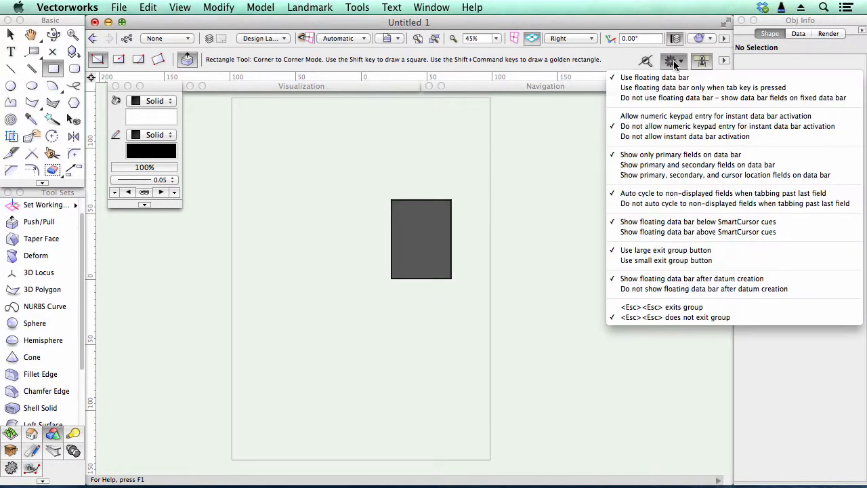
pyautogui.click(654, 116)
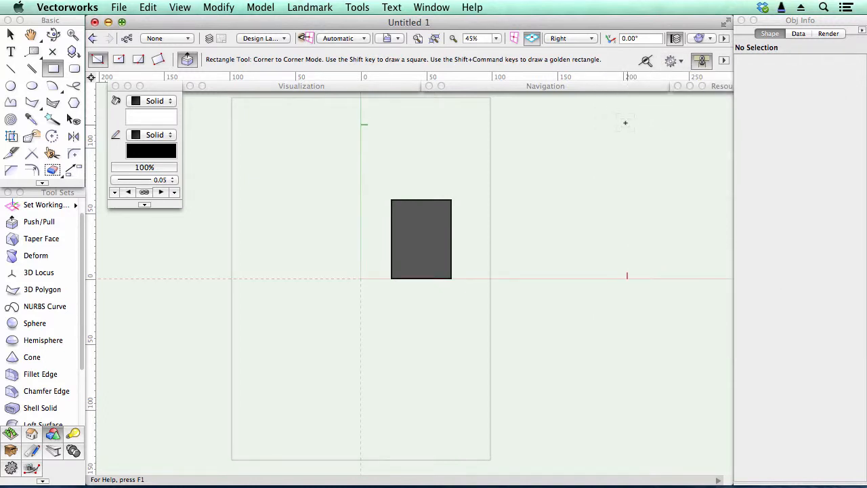
# Delete the extruded block and draw a rectangle about 16 by 9 mm on the layer plane in the right isometric view.
pyautogui.press('super+a')
pyautogui.press('Delete')
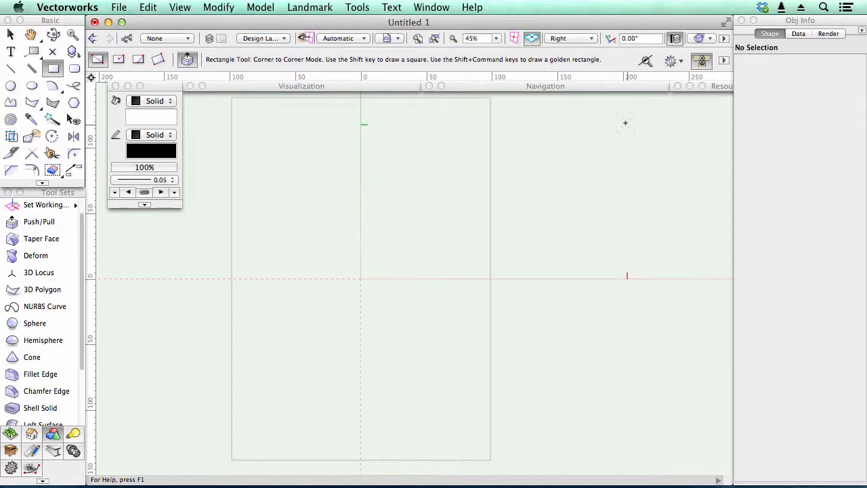
pyautogui.press('KP_3')
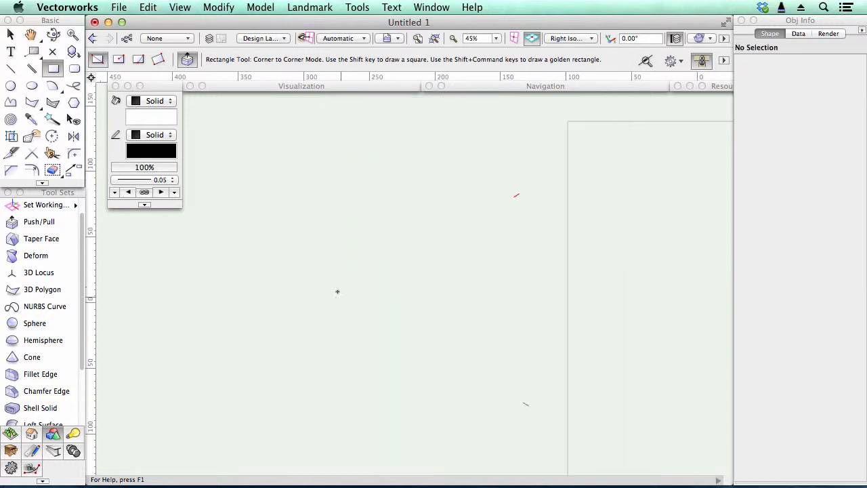
pyautogui.press('super+6')
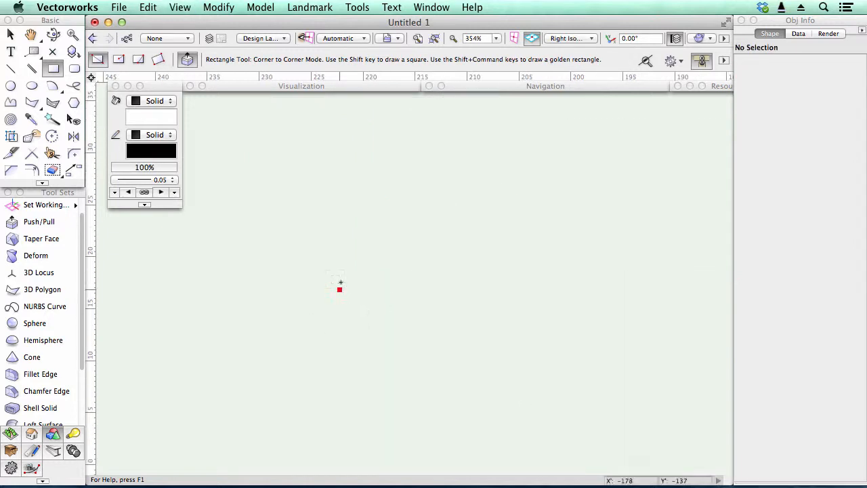
pyautogui.click(339, 289)
pyautogui.click(524, 319)
# Set the new rectangle's width to 95 mm and its height to 45 mm.
pyautogui.click(786, 105)
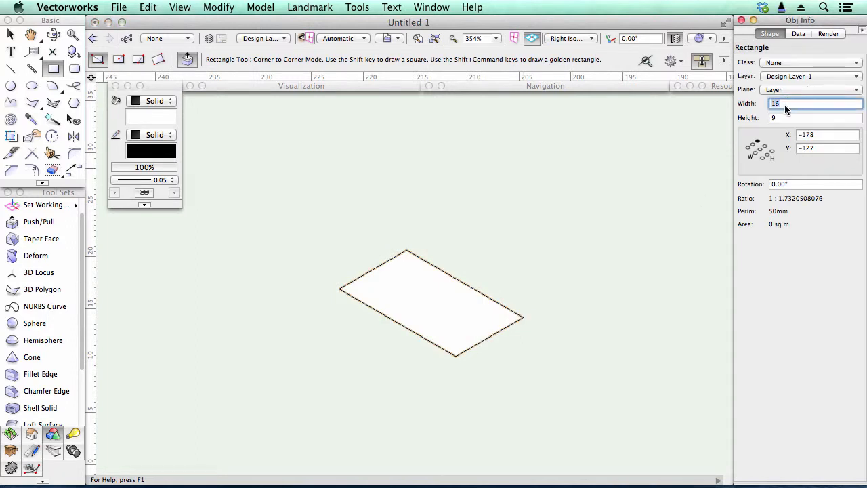
pyautogui.write('95')
pyautogui.press('Tab')
pyautogui.write('45')
pyautogui.press('Tab')
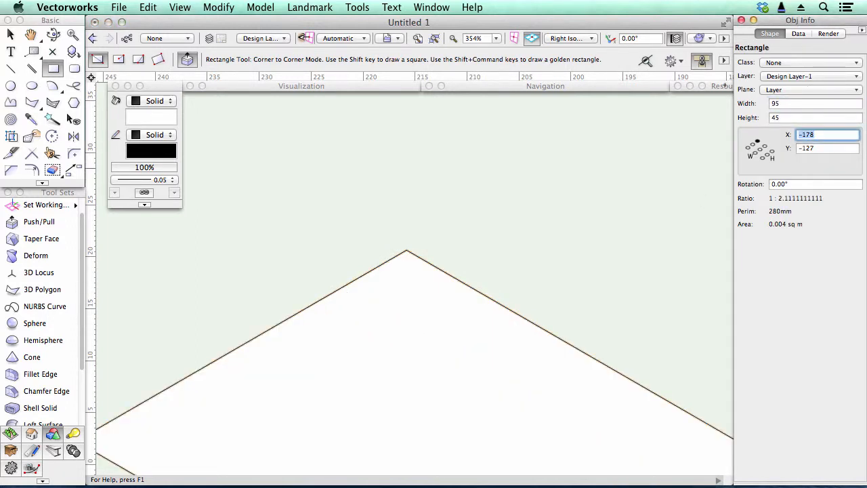
# Extrude the 95 by 45 mm rectangle upward by exactly 6 mm and fit the slab in the view.
pyautogui.moveTo(436, 321); pyautogui.dragTo(436, 249)
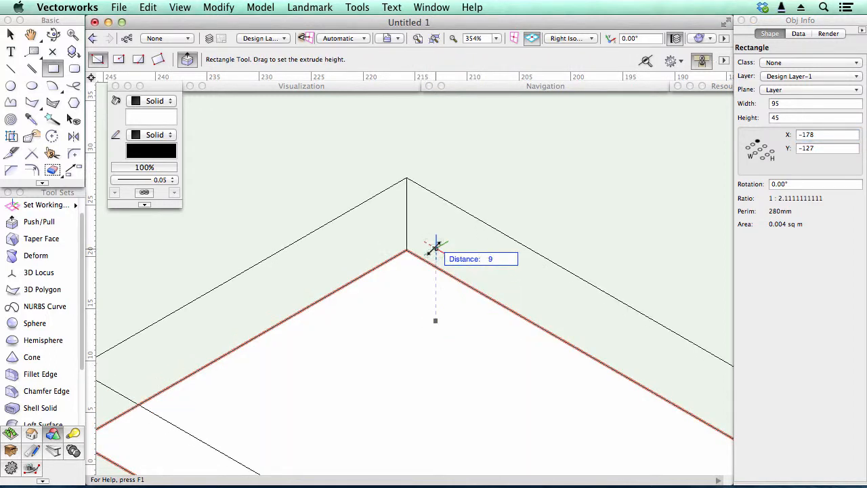
pyautogui.press('Tab')
pyautogui.write('6')
pyautogui.press('Return')
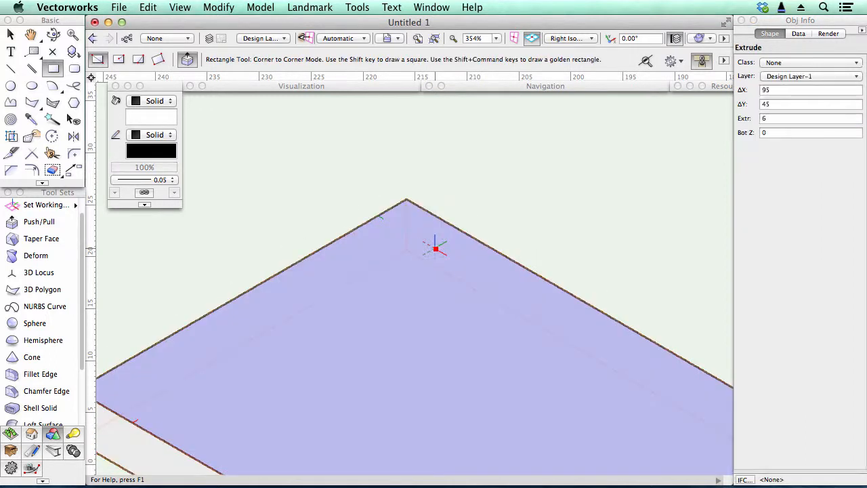
pyautogui.press('super+6')
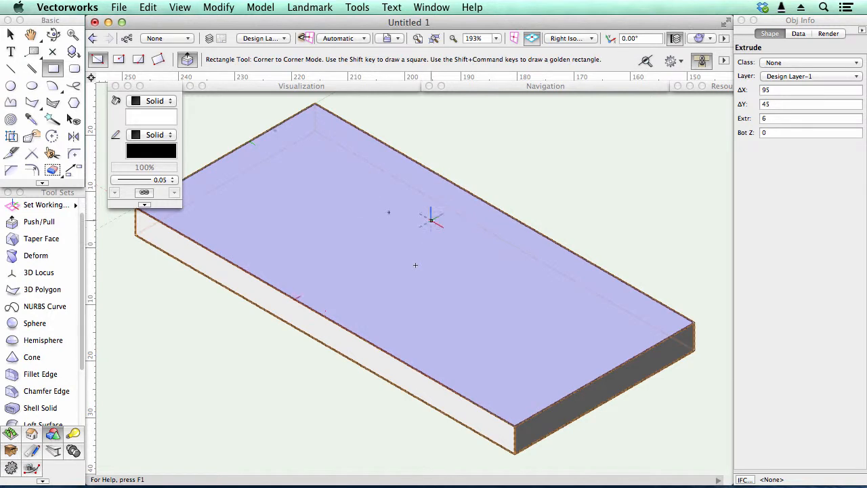
# Show the Snapping palette and place it directly below the Attributes palette, with the Circle tool active.
pyautogui.click(132, 86)
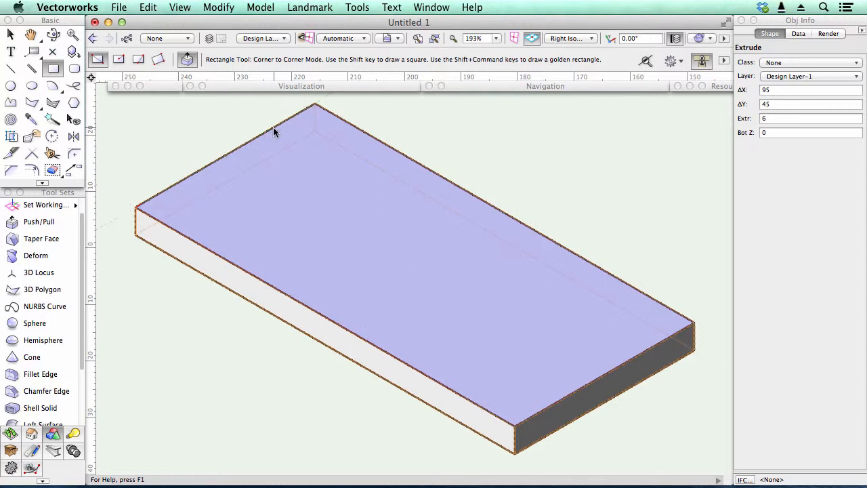
pyautogui.click(11, 86)
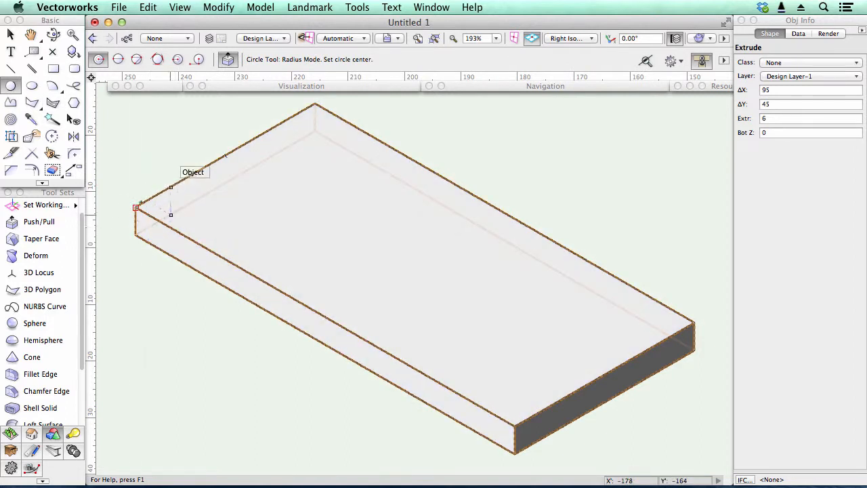
pyautogui.moveTo(128, 92)
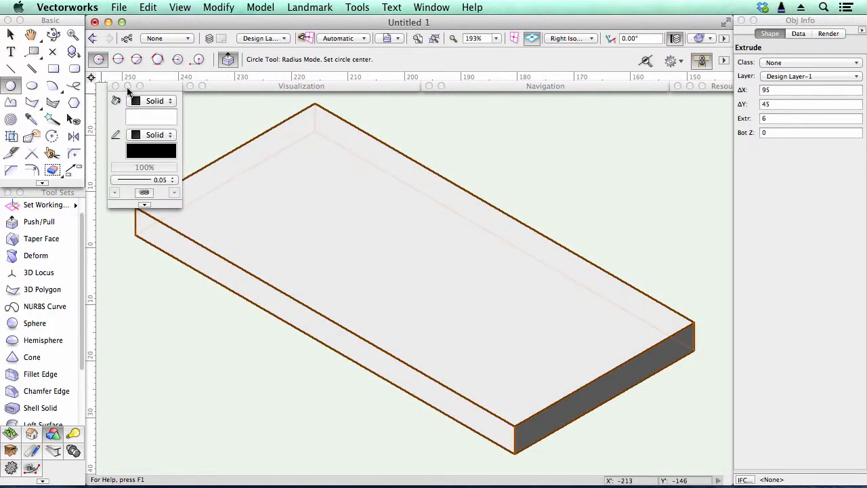
pyautogui.click(432, 7)
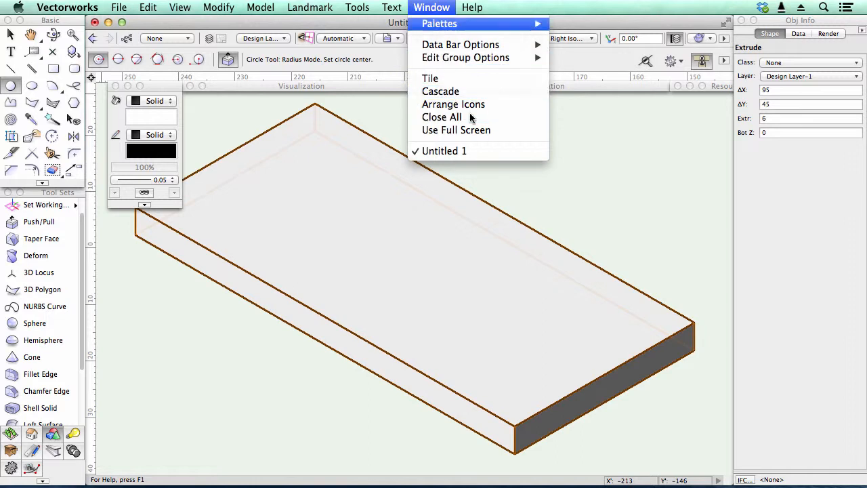
pyautogui.moveTo(456, 26)
pyautogui.click(584, 27)
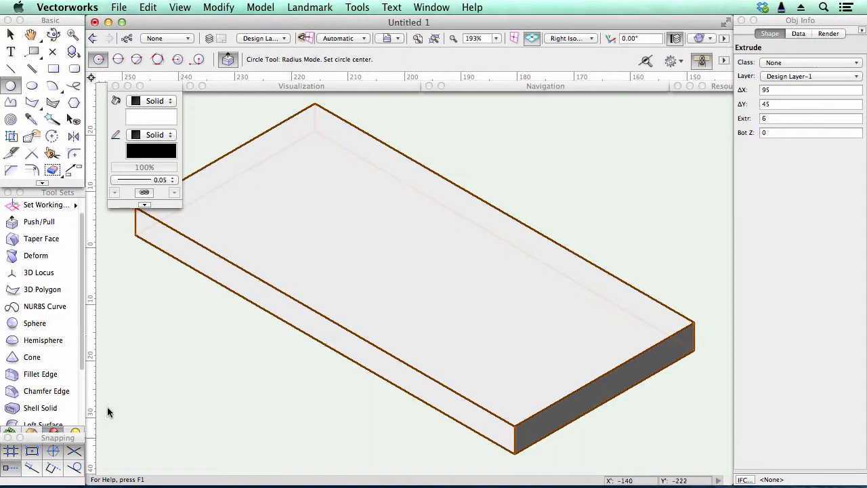
pyautogui.moveTo(68, 437); pyautogui.dragTo(166, 208)
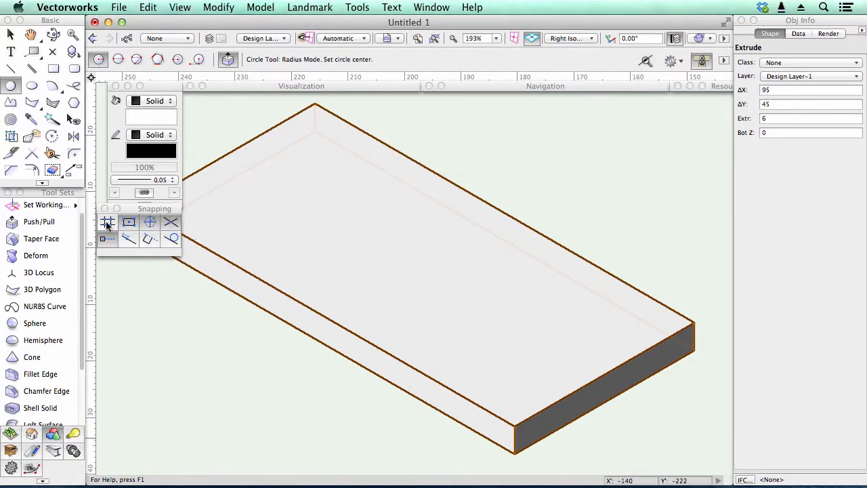
# Turn on Smart Edge snapping and enable Snap to Offset with a distance of 12 mm.
pyautogui.click(148, 239)
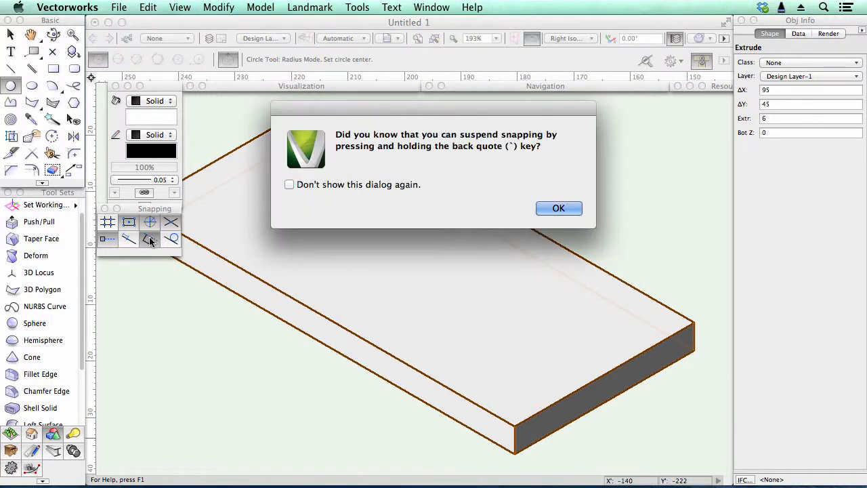
pyautogui.click(558, 208)
pyautogui.click(339, 162)
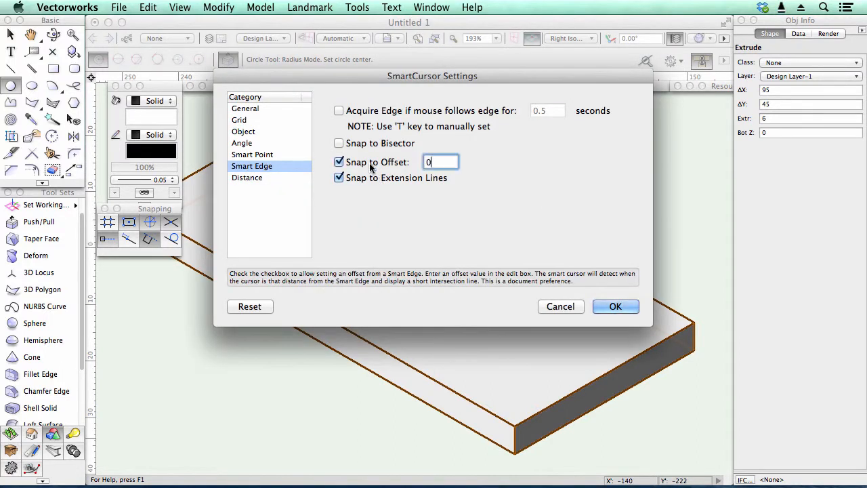
pyautogui.write('12')
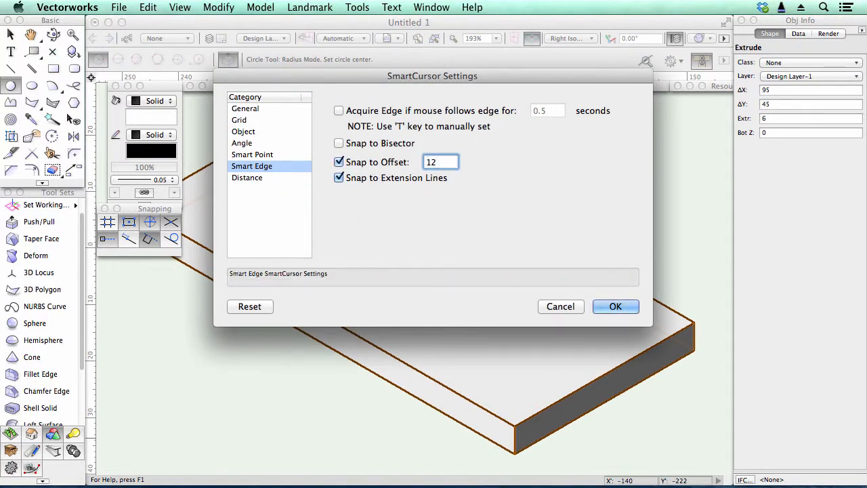
pyautogui.press('Return')
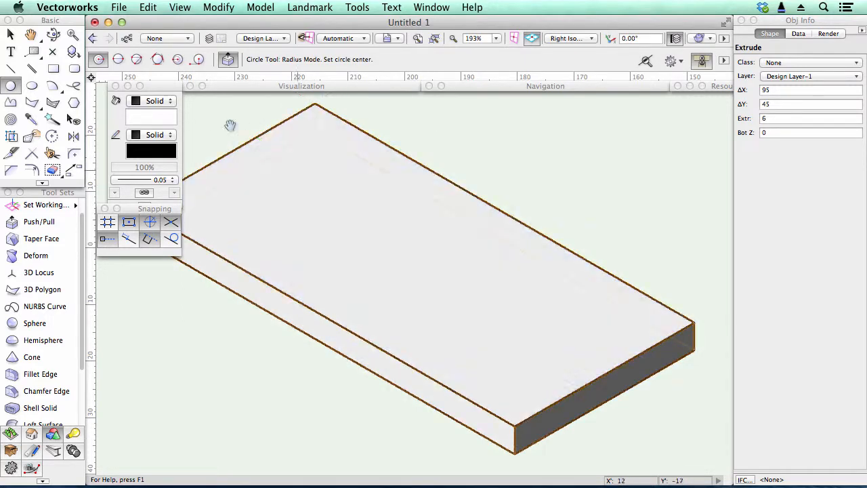
# Draw a 6 mm radius circle on the slab's top face, centred 12 mm from two adjoining edges, and push it through as a hole.
pyautogui.press('space')
pyautogui.moveTo(259, 135); pyautogui.dragTo(299, 173)
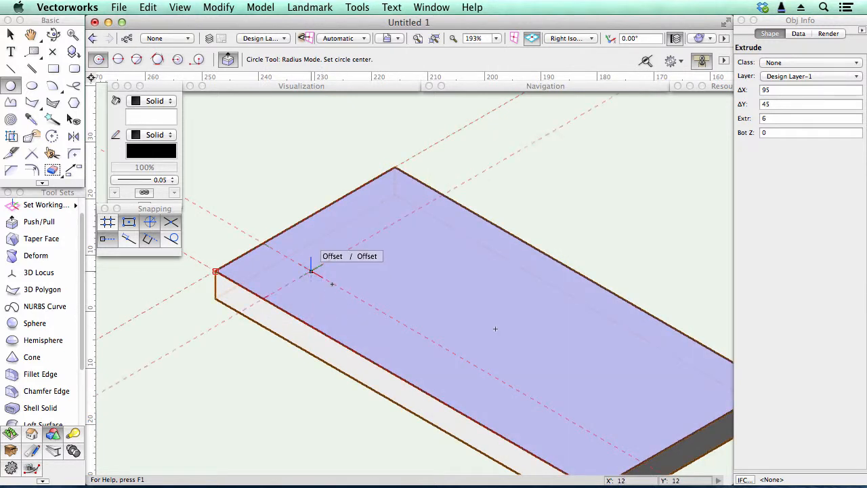
pyautogui.click(311, 270)
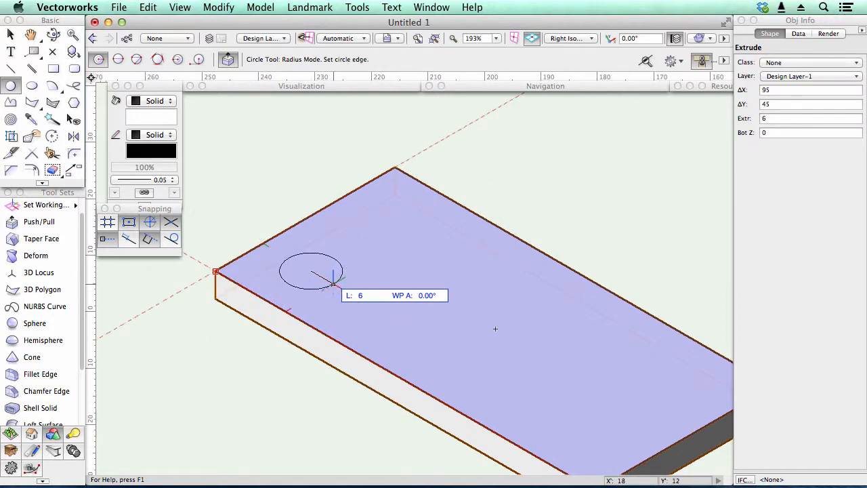
pyautogui.press('Tab')
pyautogui.press('Return')
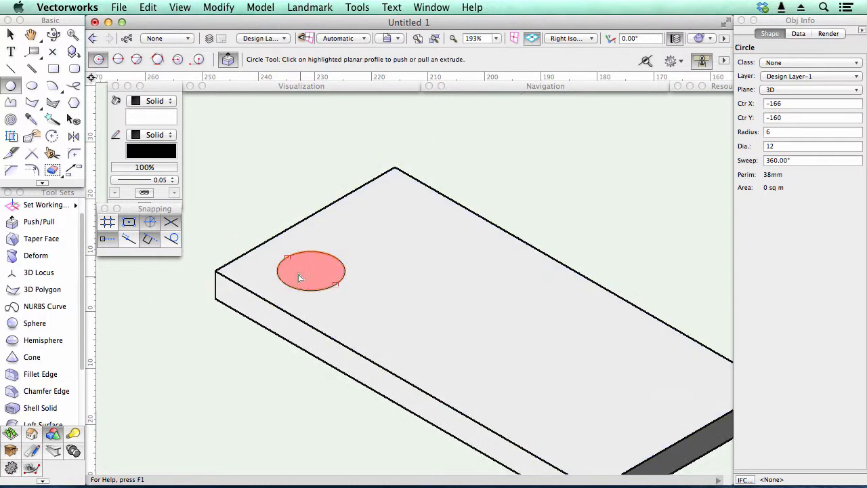
pyautogui.moveTo(298, 271); pyautogui.dragTo(280, 395)
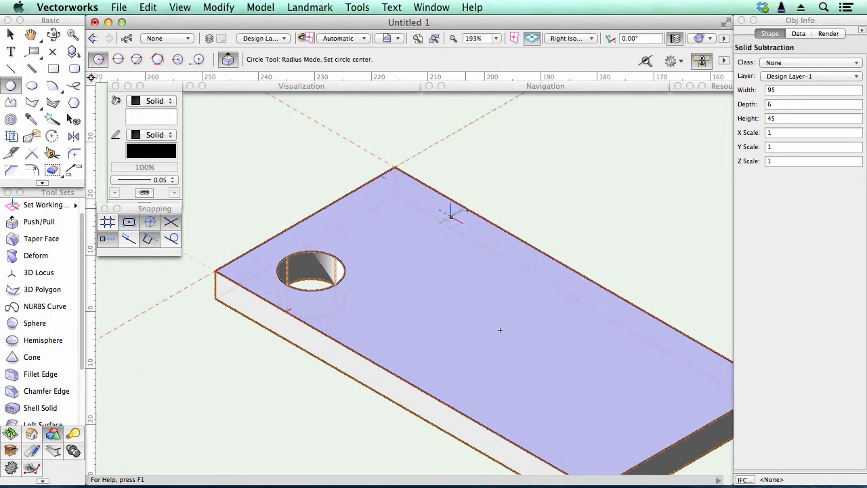
# Draw a second 6 mm radius circle 12 mm from the adjoining edges at the plate's other corner, and push it through as a hole.
pyautogui.click(395, 220)
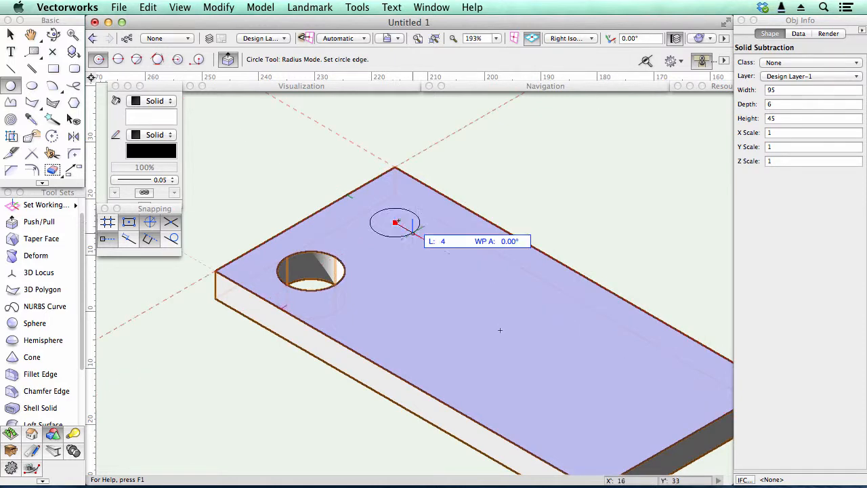
pyautogui.write('6')
pyautogui.press('Return')
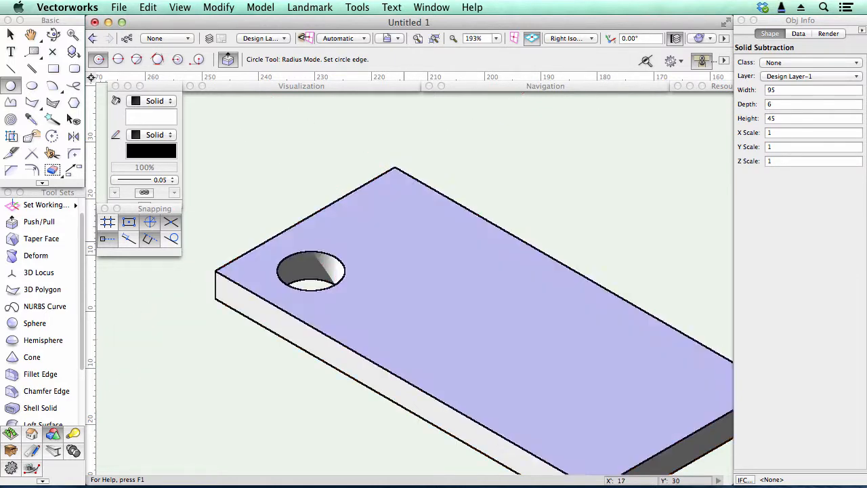
pyautogui.click(401, 236)
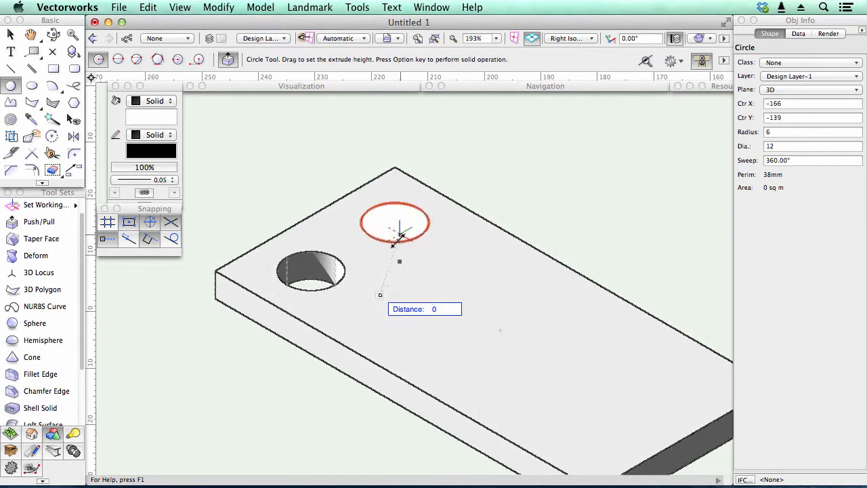
pyautogui.keyDown('alt'); pyautogui.click(378, 439); pyautogui.keyUp('alt')
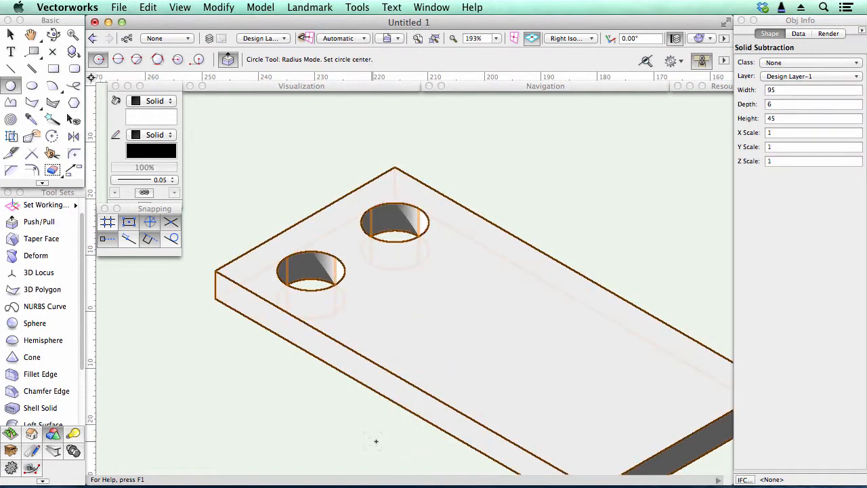
# Try to trim the plate's undrilled end in Top/Plan view with an angled Split line from one corner, keeping the side with the holes.
pyautogui.press('space')
pyautogui.moveTo(477, 295); pyautogui.dragTo(366, 206)
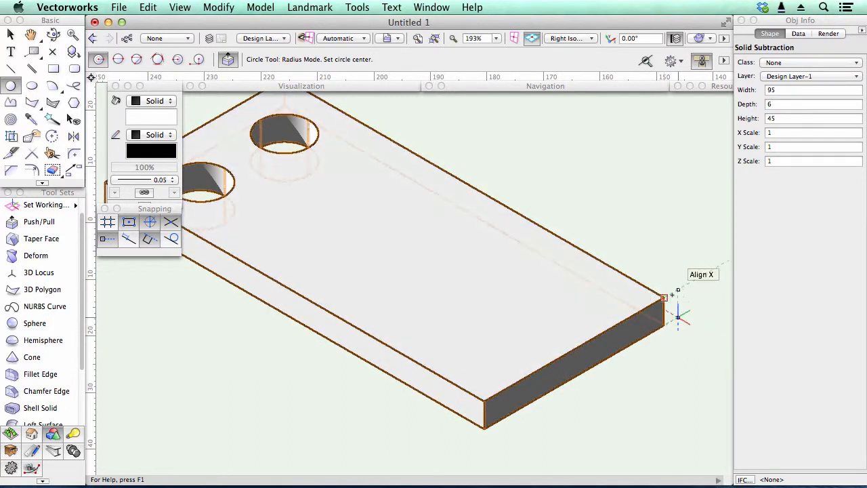
pyautogui.click(9, 156)
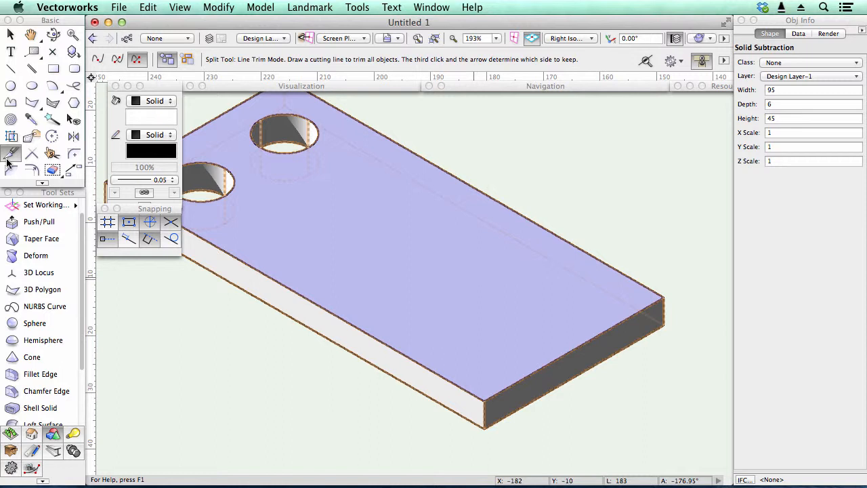
pyautogui.press('super+5')
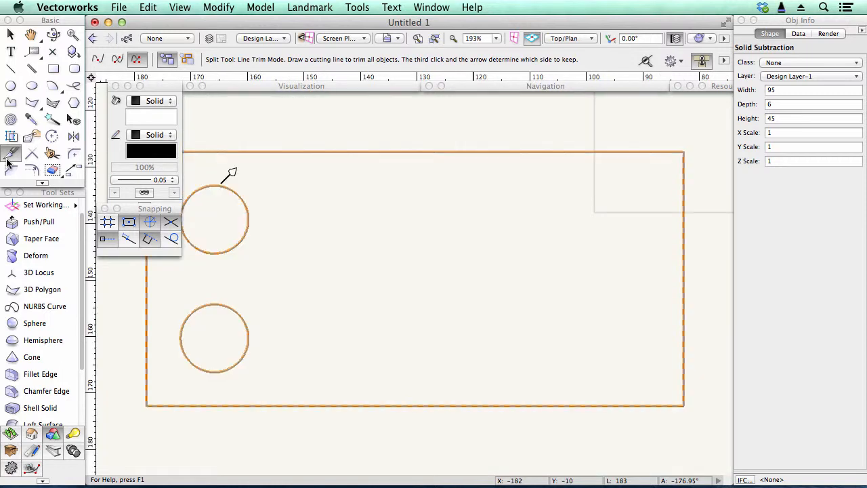
pyautogui.click(683, 151)
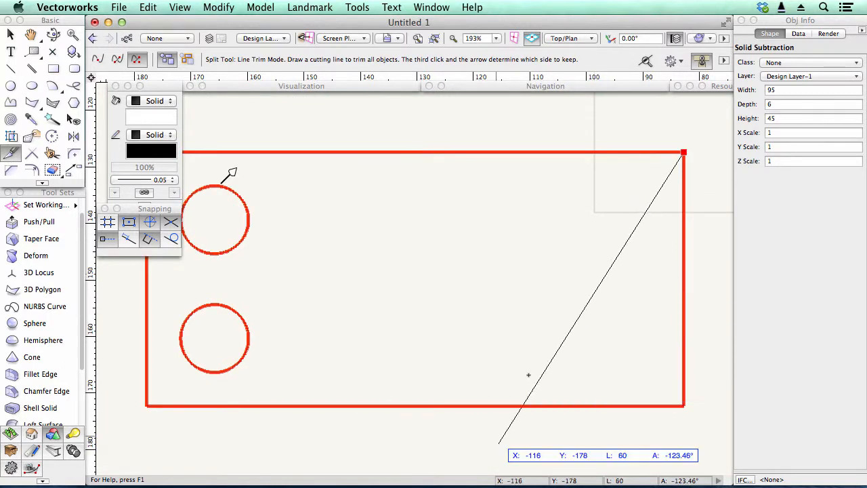
pyautogui.click(518, 448)
pyautogui.click(465, 441)
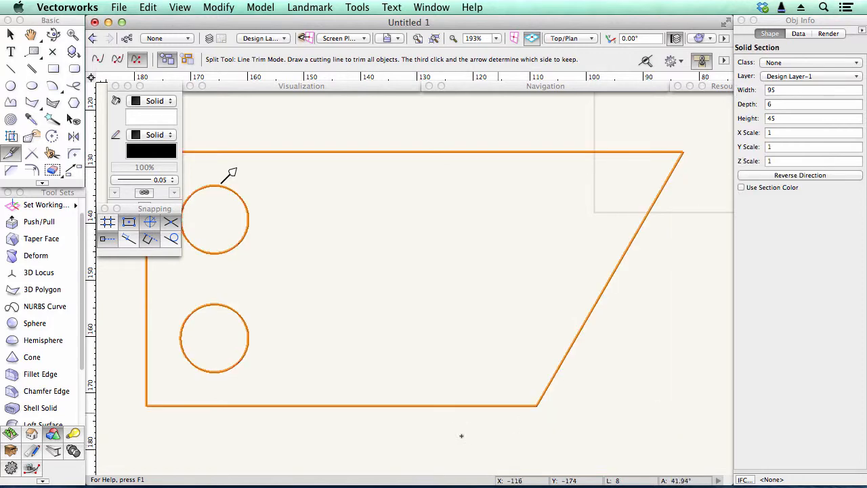
pyautogui.press('x')
pyautogui.press('super+3')
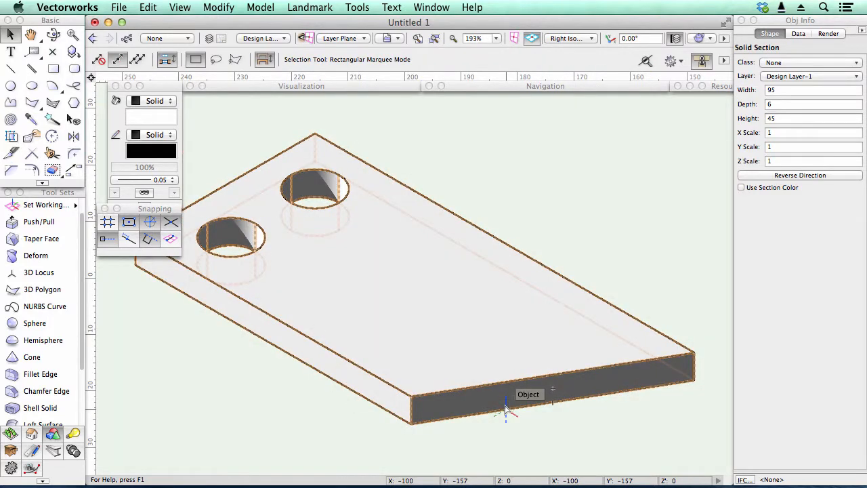
# Undo the angled trim of the plate and show it in right isometric view.
pyautogui.press('super+z')
pyautogui.press('super+z')
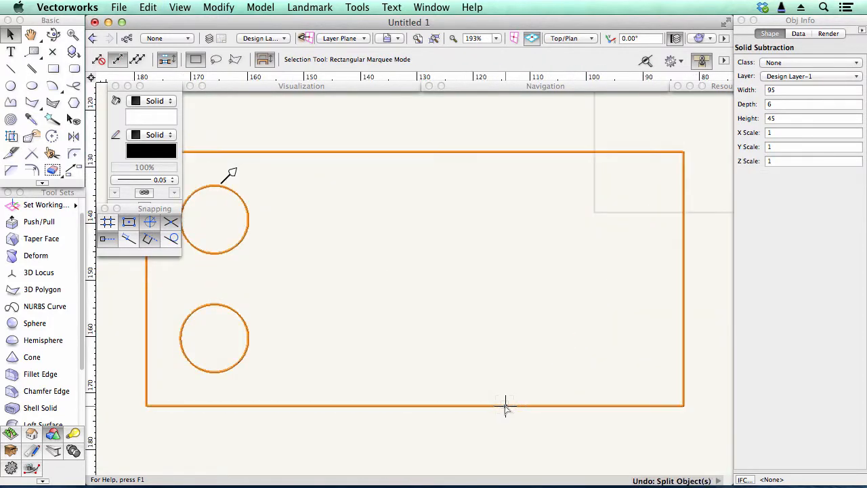
pyautogui.press('super+3')
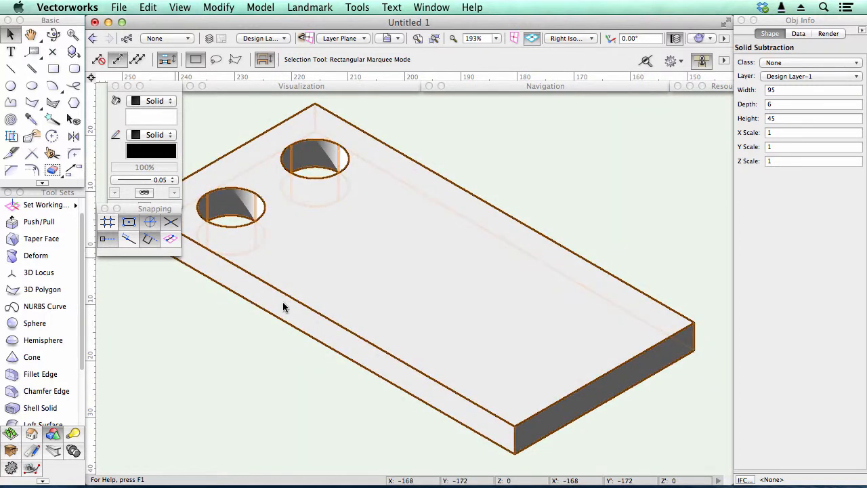
# Taper the plate's undrilled end face by 30° with the Taper Face tool, using the far long side face as the axis plane.
pyautogui.click(54, 239)
pyautogui.click(42, 238)
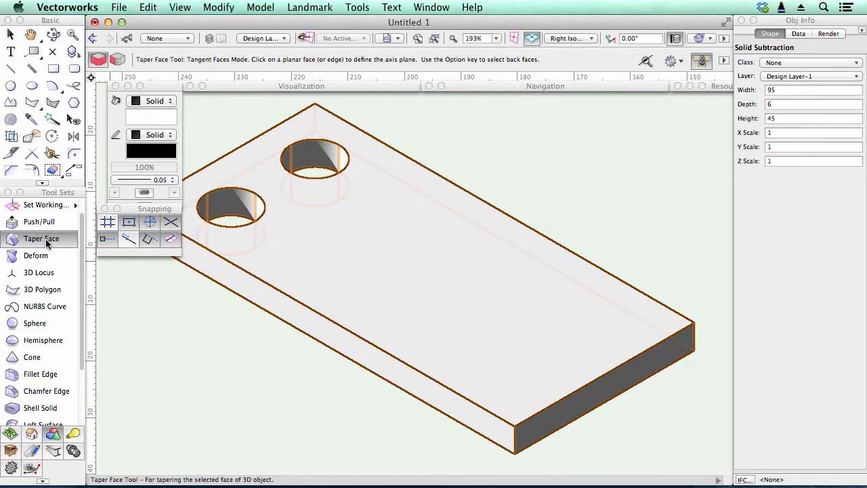
pyautogui.click(624, 301)
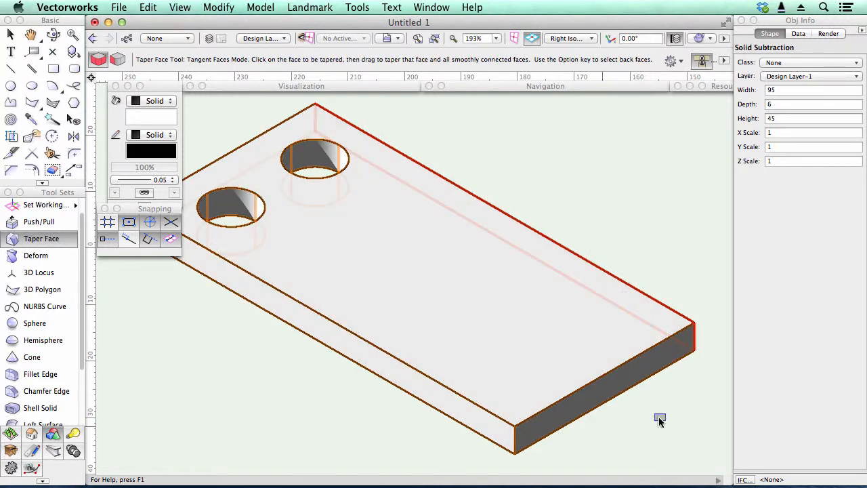
pyautogui.click(561, 425)
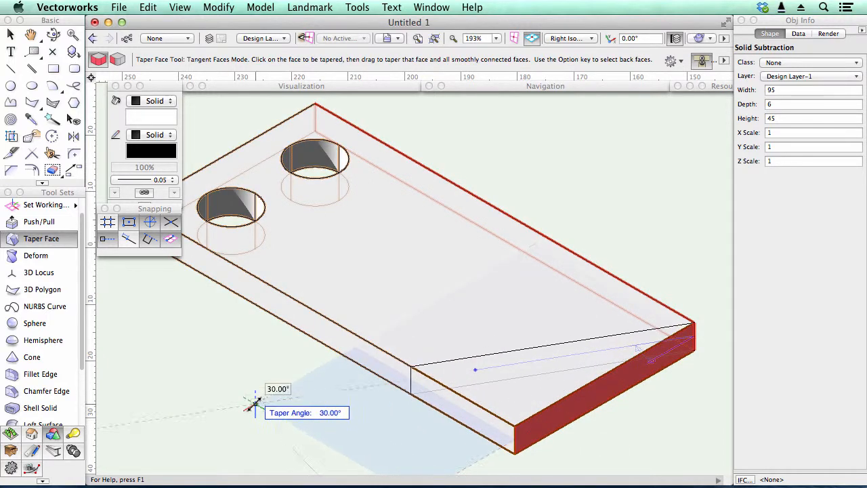
pyautogui.click(259, 403)
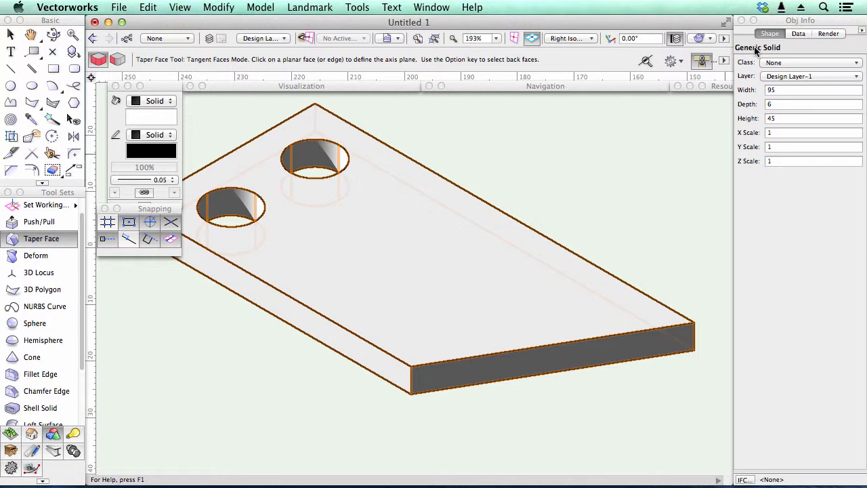
# Draw a 6 mm radius circle on the top face, offset 12 mm from the far long edge and the angled edge, and push it through.
pyautogui.click(10, 85)
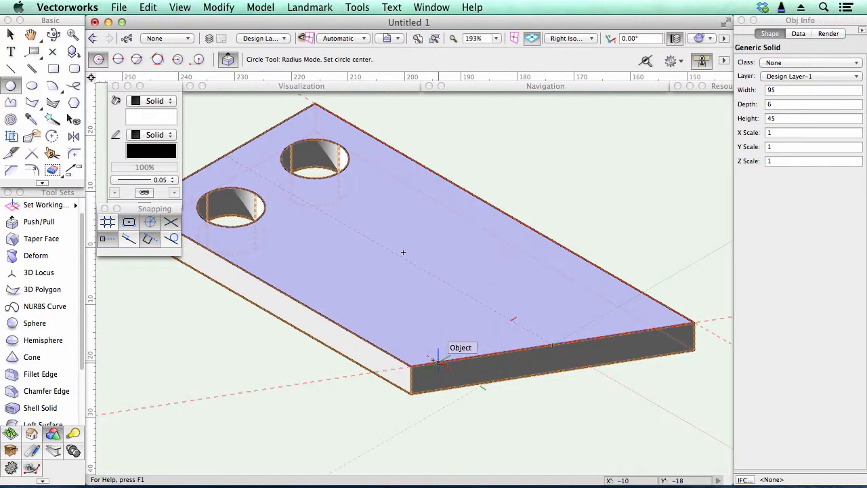
pyautogui.click(564, 301)
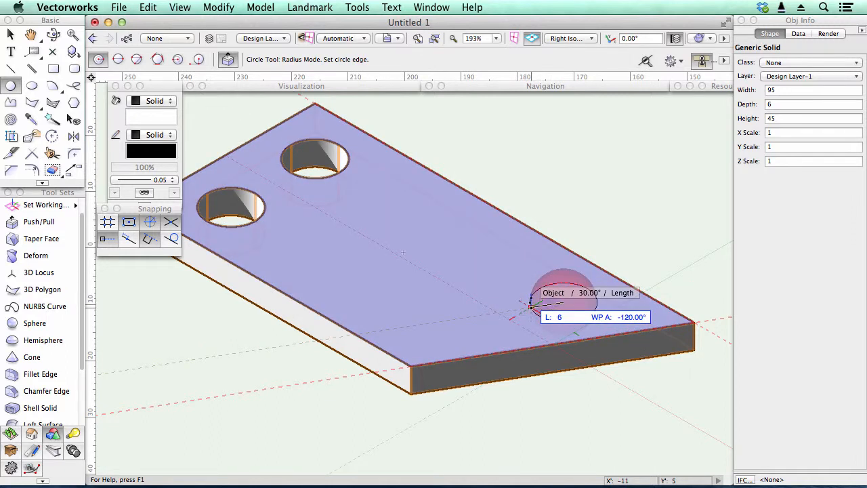
pyautogui.click(531, 307)
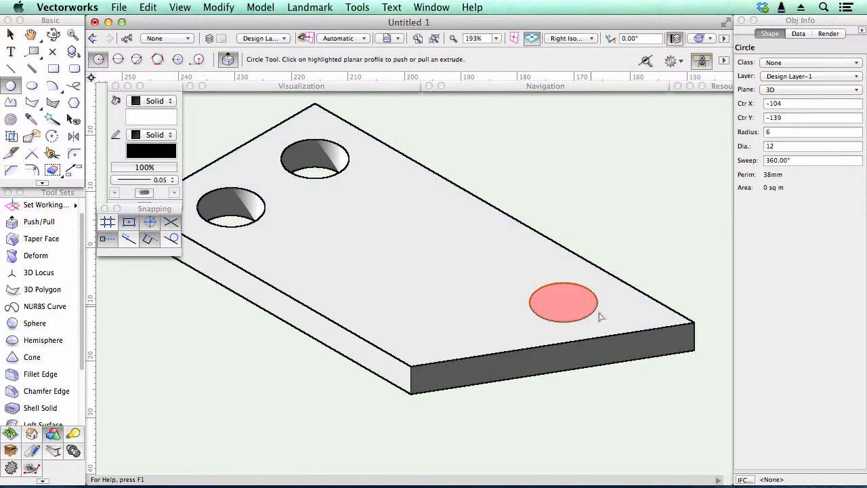
pyautogui.click(565, 300)
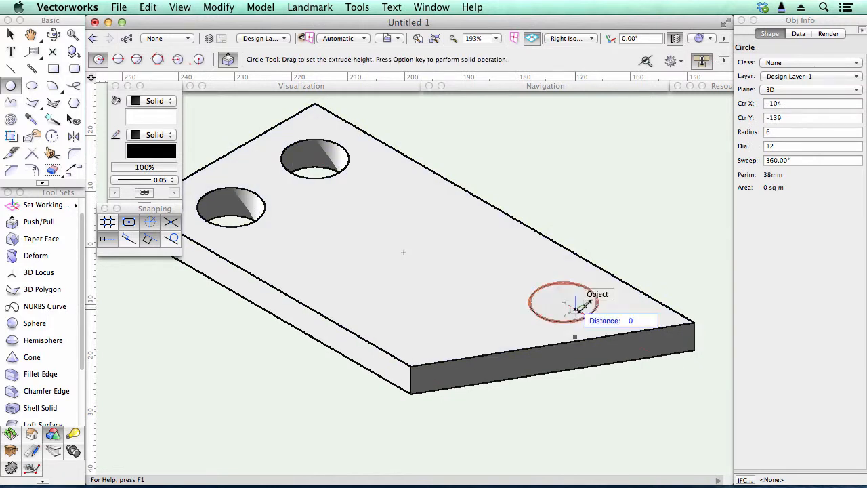
pyautogui.click(557, 407)
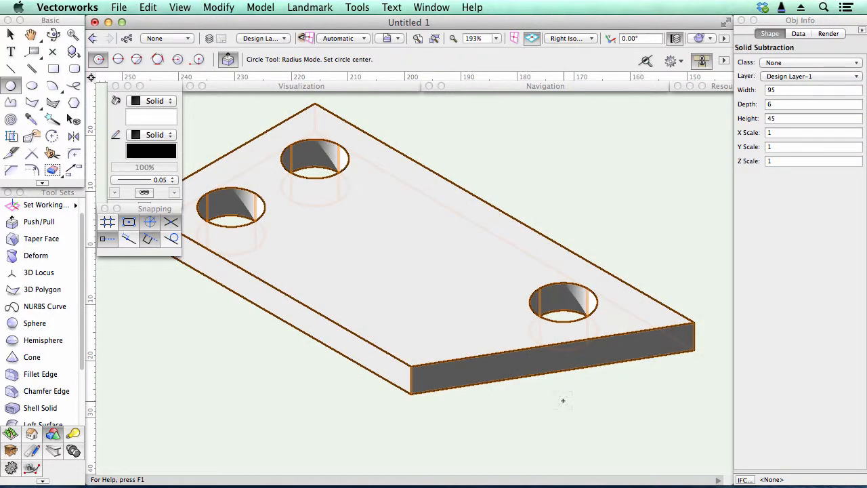
# Close the Snapping and Attributes palettes and fillet the plate's four vertical corner edges with a 6 mm radius.
pyautogui.click(105, 208)
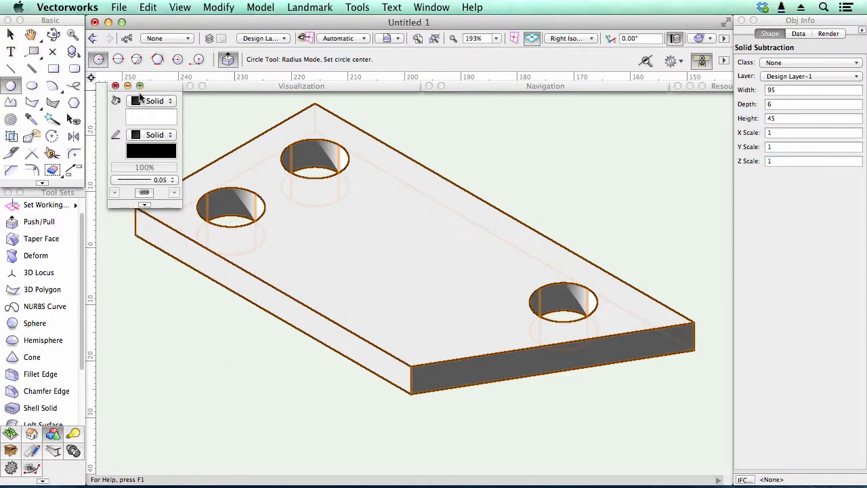
pyautogui.click(115, 86)
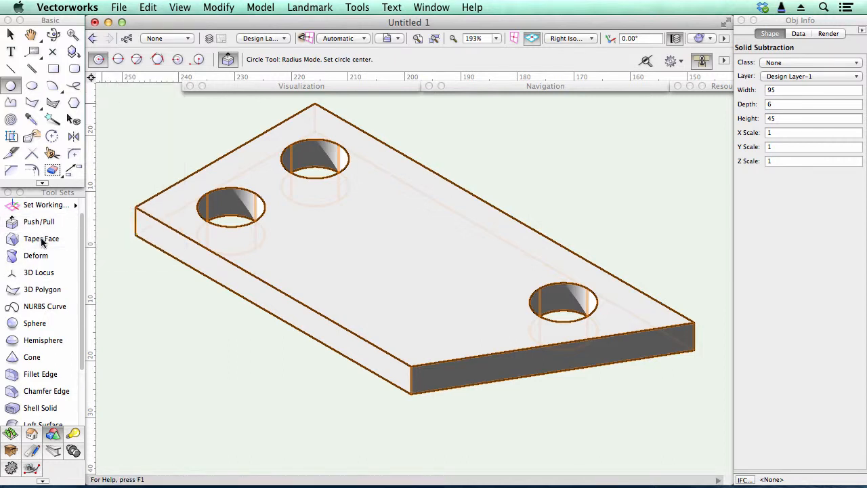
pyautogui.click(36, 374)
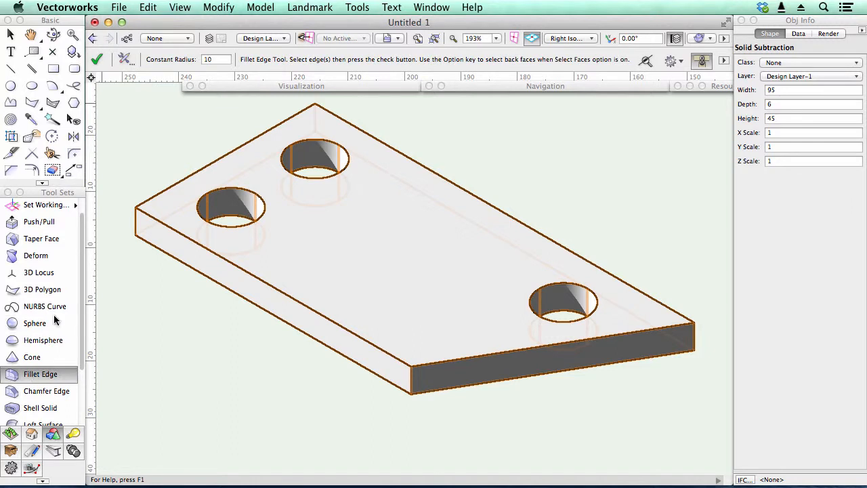
pyautogui.click(201, 60)
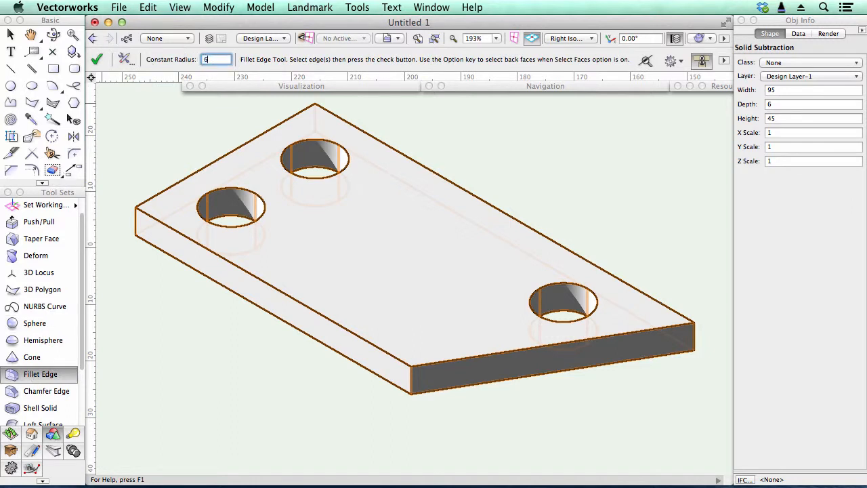
pyautogui.write('6')
pyautogui.press('Return')
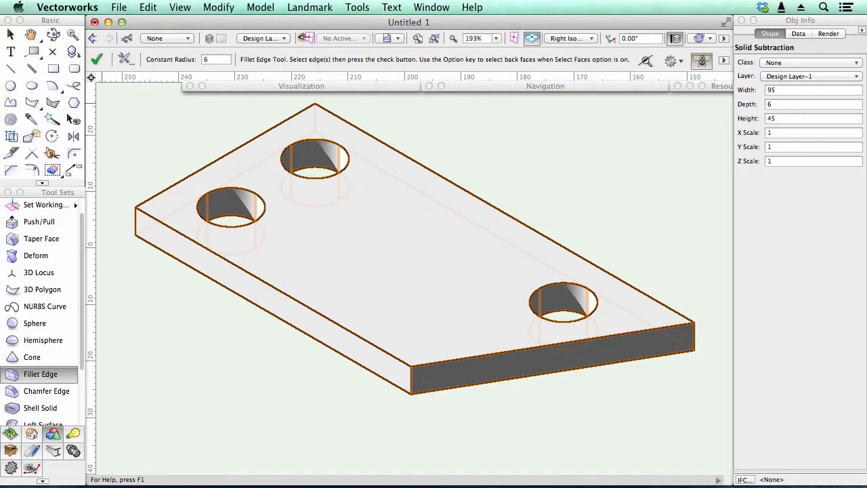
pyautogui.click(133, 219)
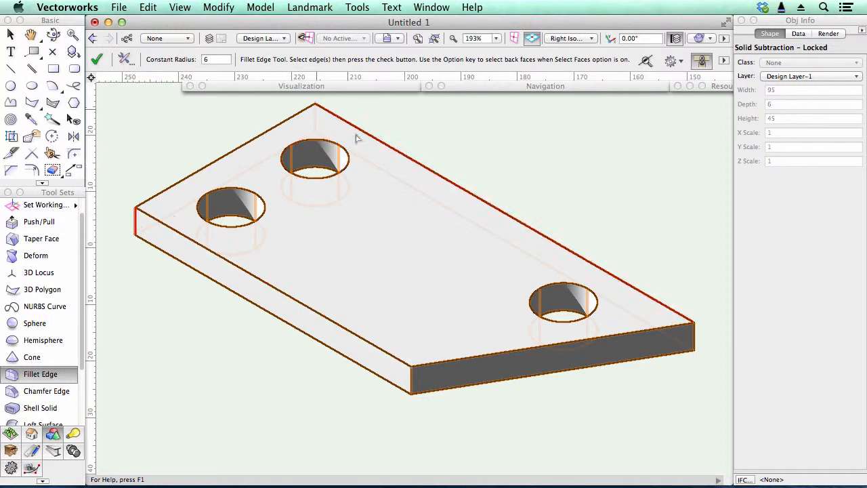
pyautogui.click(696, 337)
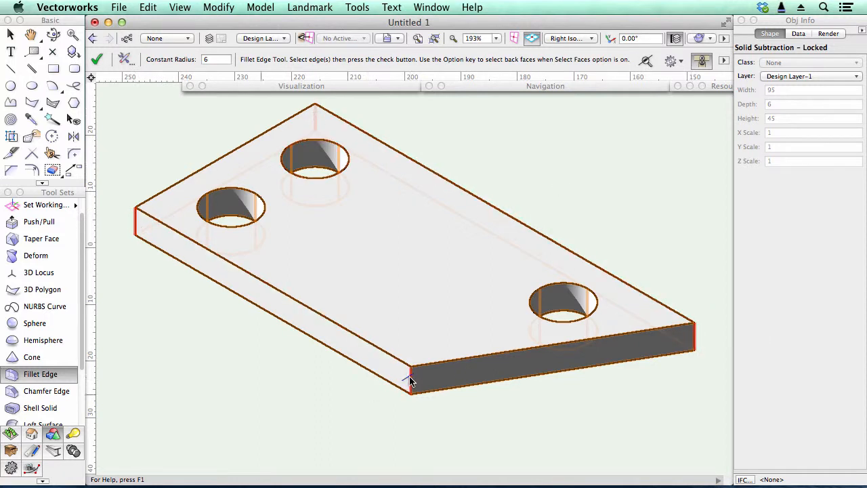
pyautogui.press('Return')
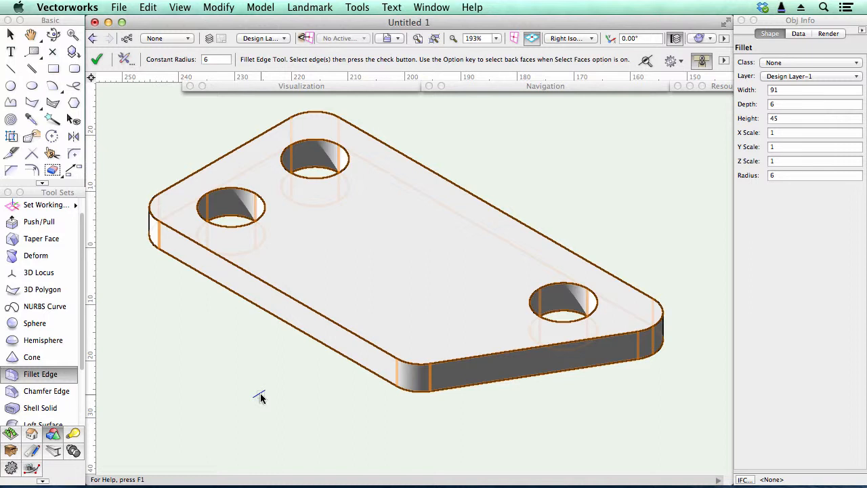
# Fillet the outer edge around the plate's top face with a 1 mm radius.
pyautogui.click(206, 59)
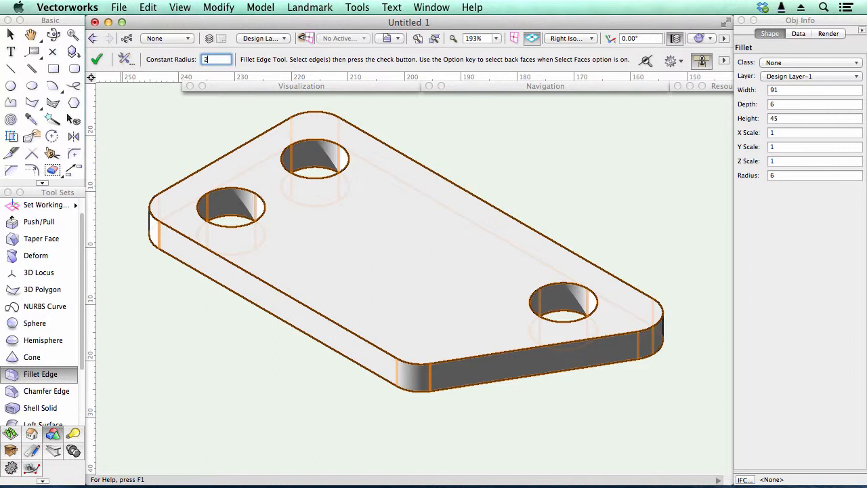
pyautogui.press('Return')
pyautogui.click(200, 174)
pyautogui.press('Return')
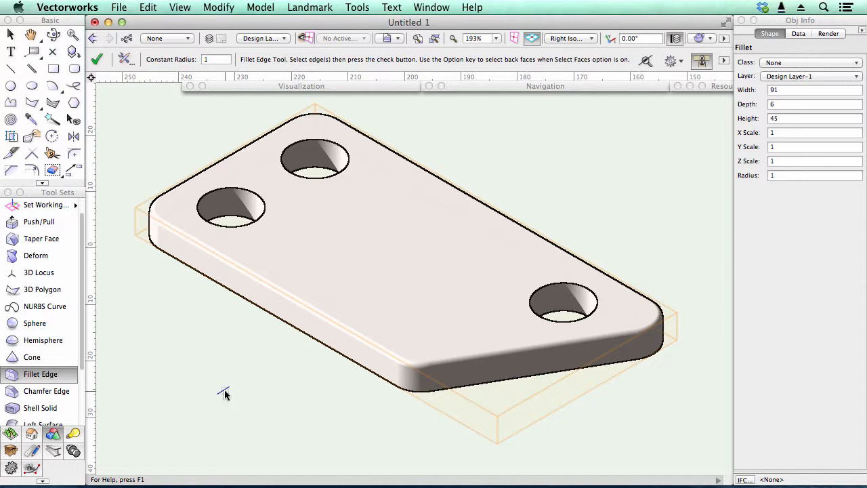
# Create third-angle front, top and right viewports of the filleted plate at 1:5 scale.
pyautogui.click(215, 38)
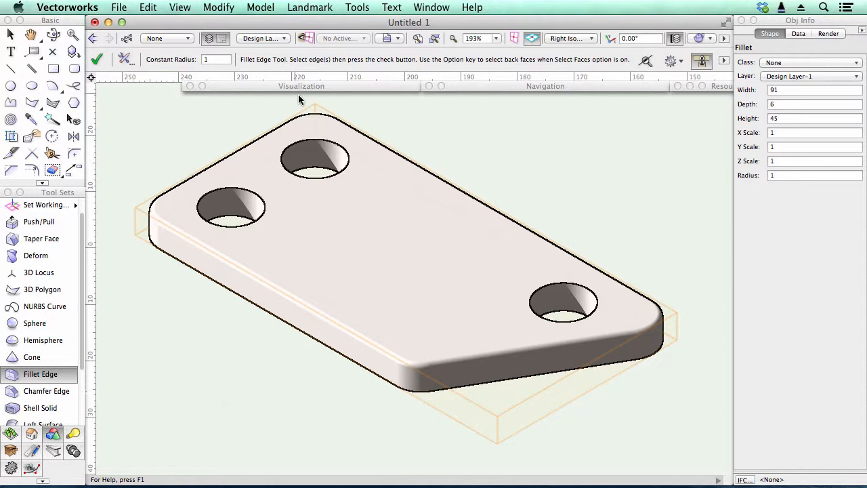
pyautogui.click(219, 7)
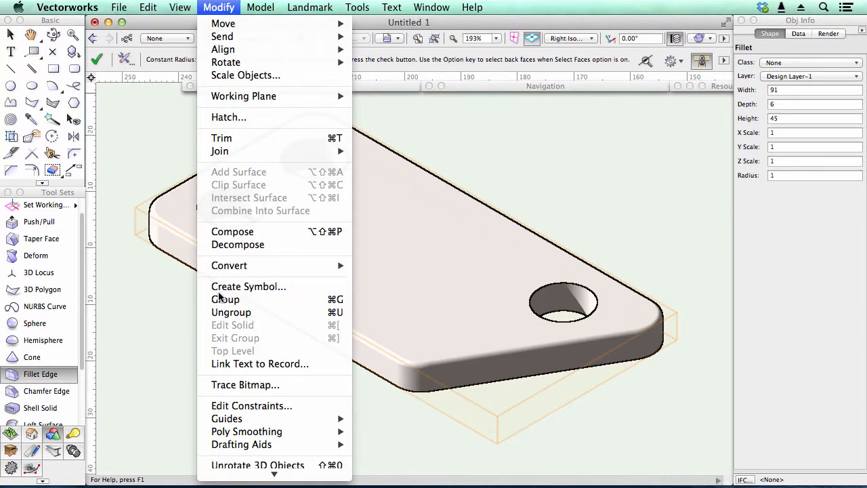
pyautogui.moveTo(180, 7)
pyautogui.click(201, 309)
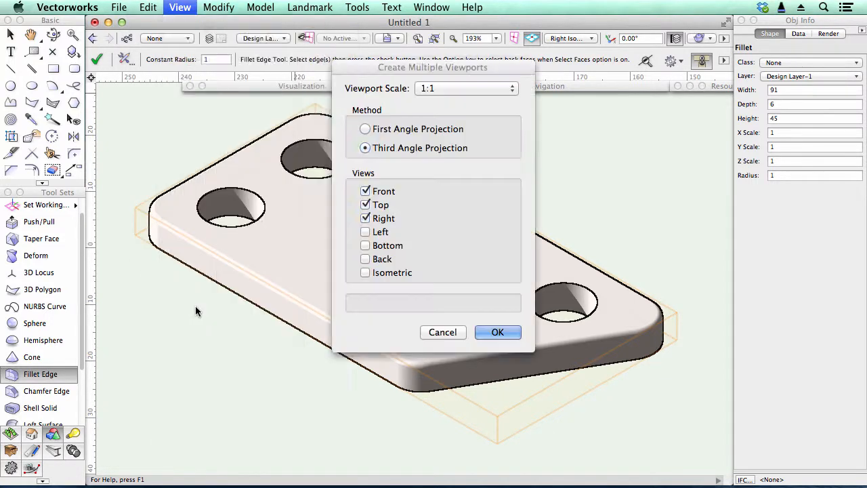
pyautogui.click(449, 88)
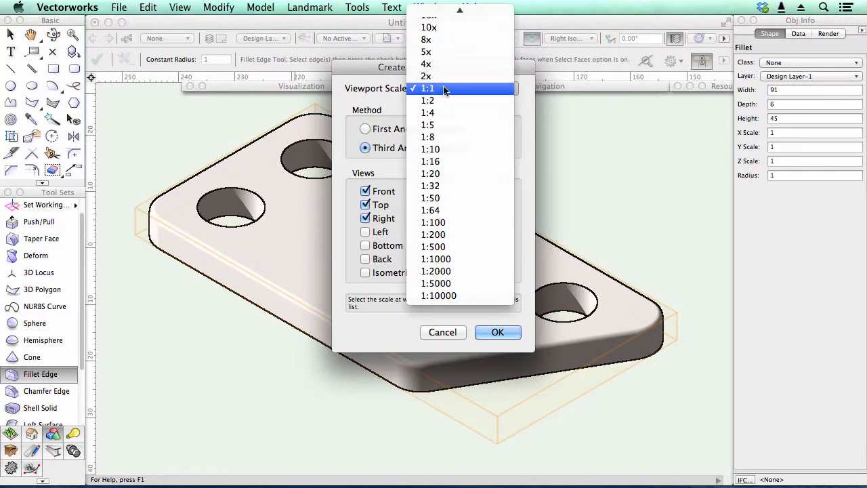
pyautogui.click(439, 125)
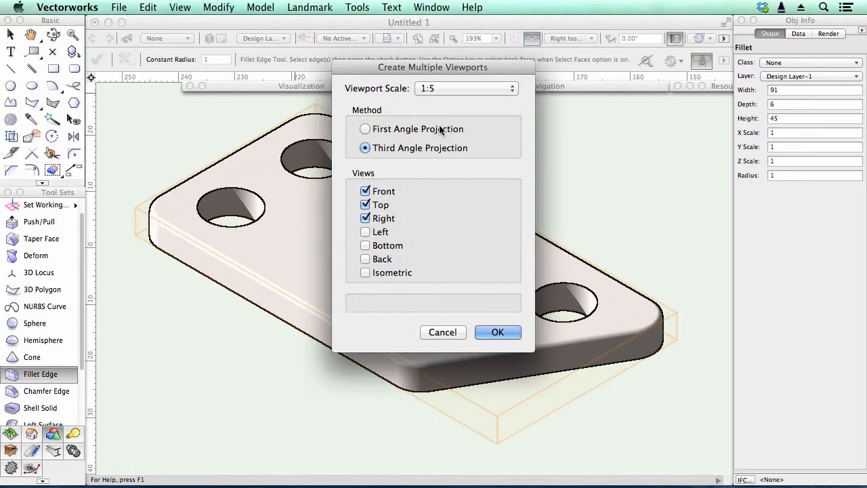
pyautogui.click(498, 332)
# Set the scale of all three viewports to 1:1.
pyautogui.press('x')
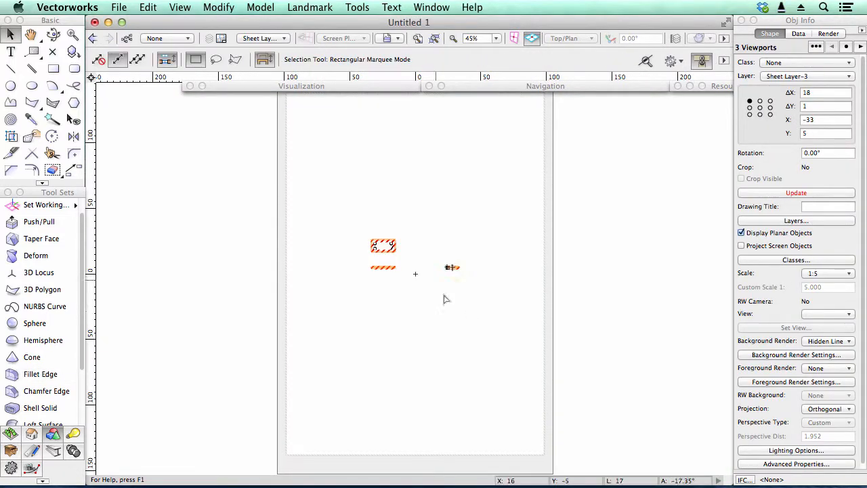
pyautogui.click(838, 273)
pyautogui.moveTo(830, 473)
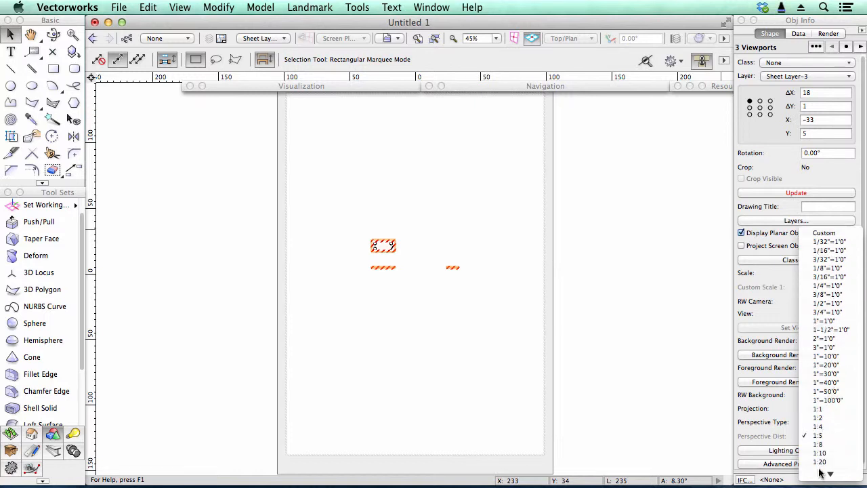
pyautogui.click(827, 401)
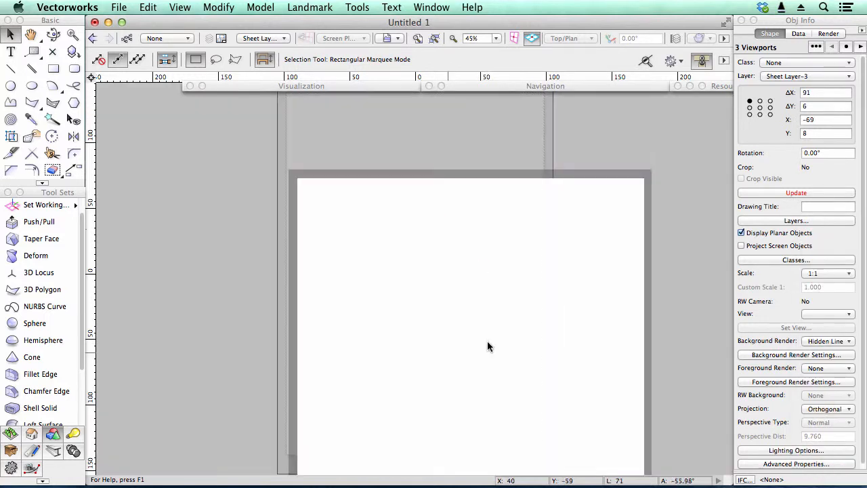
# Move the right viewport below and the top viewport above the front one, and update all three viewports.
pyautogui.click(441, 349)
pyautogui.moveTo(455, 271); pyautogui.dragTo(454, 372)
pyautogui.moveTo(349, 271); pyautogui.dragTo(349, 176)
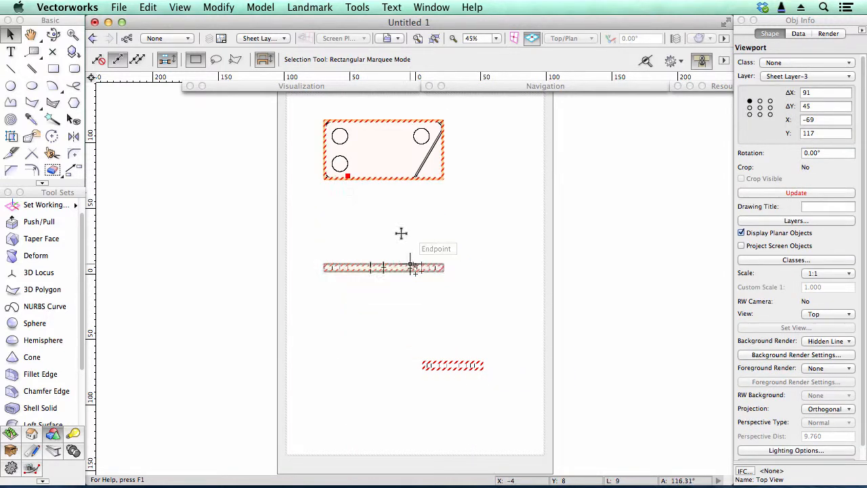
pyautogui.moveTo(303, 107); pyautogui.dragTo(531, 363)
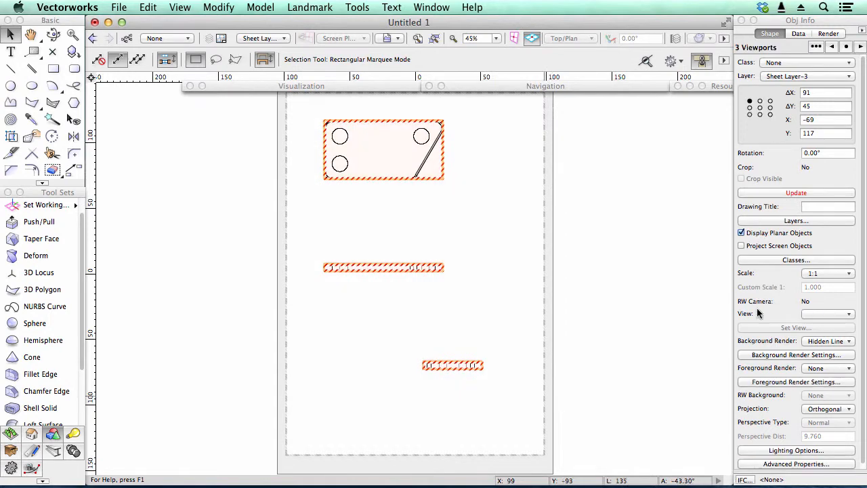
pyautogui.click(516, 235)
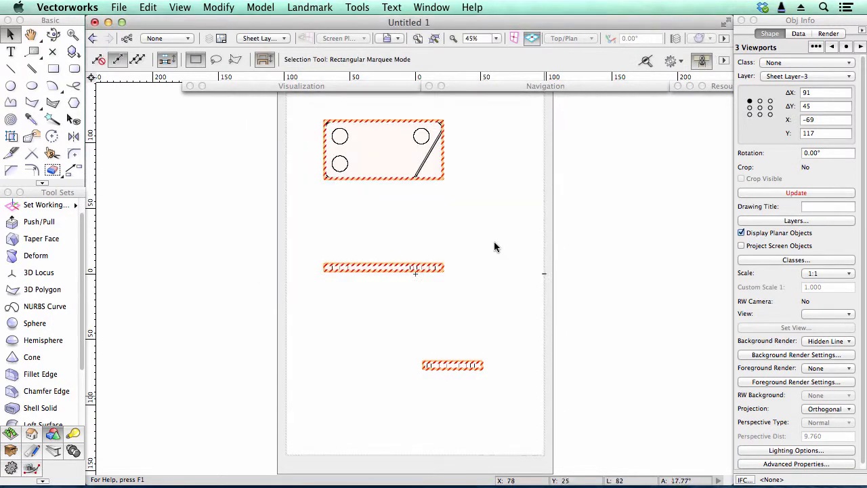
pyautogui.click(799, 192)
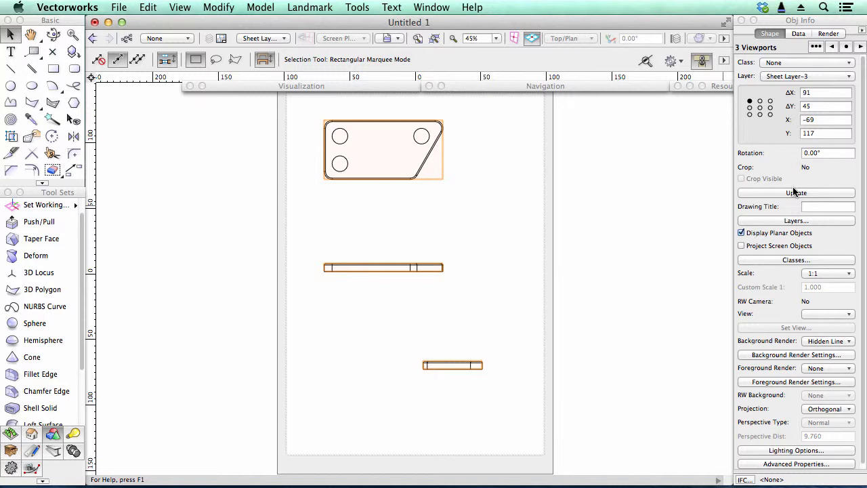
# Render the front and right viewports in Dashed Hidden Line, and align the right viewport beside the front one.
pyautogui.click(387, 245)
pyautogui.moveTo(311, 237); pyautogui.dragTo(518, 389)
pyautogui.click(828, 341)
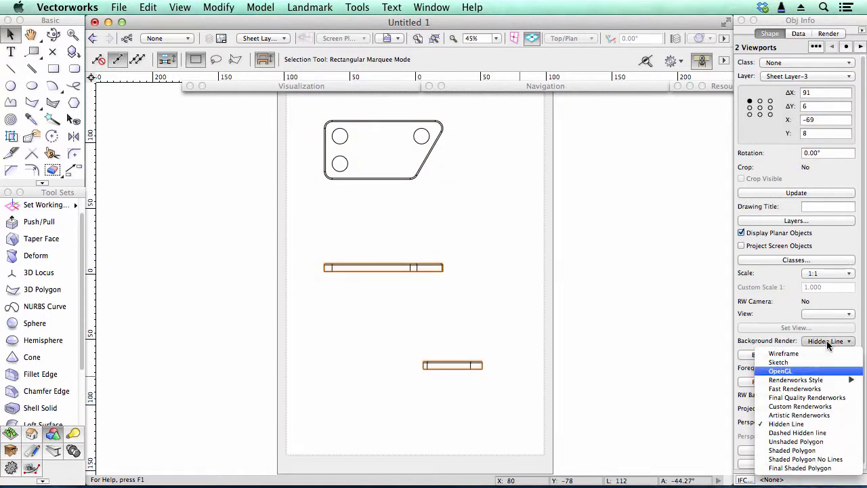
pyautogui.click(793, 432)
pyautogui.click(467, 334)
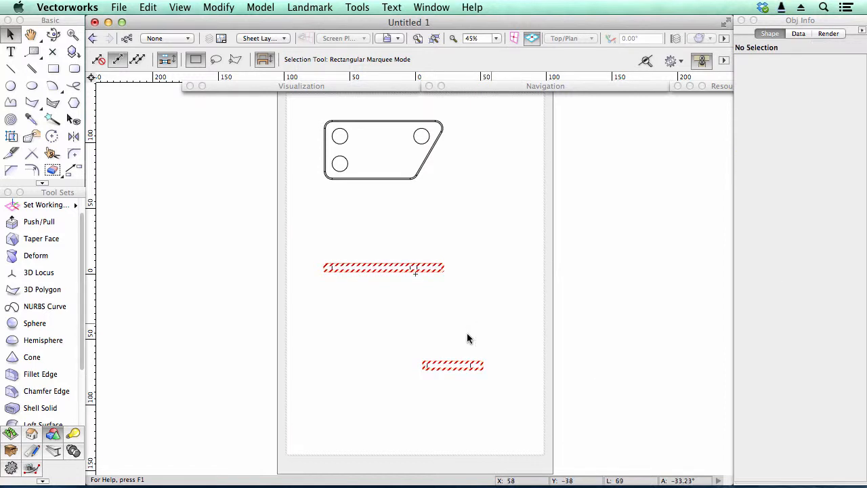
pyautogui.moveTo(287, 242)
pyautogui.mouseDown()
pyautogui.moveTo(368, 277)
pyautogui.moveTo(590, 407)
pyautogui.mouseUp()
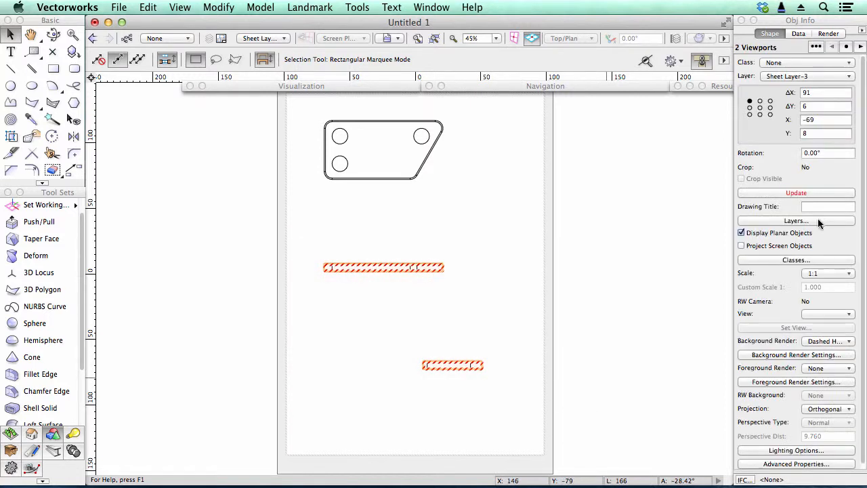
pyautogui.click(806, 193)
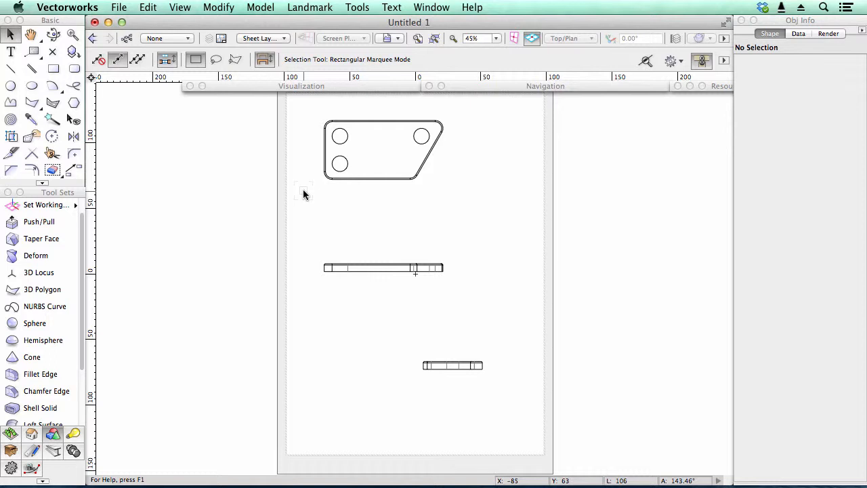
pyautogui.moveTo(425, 366); pyautogui.dragTo(489, 268)
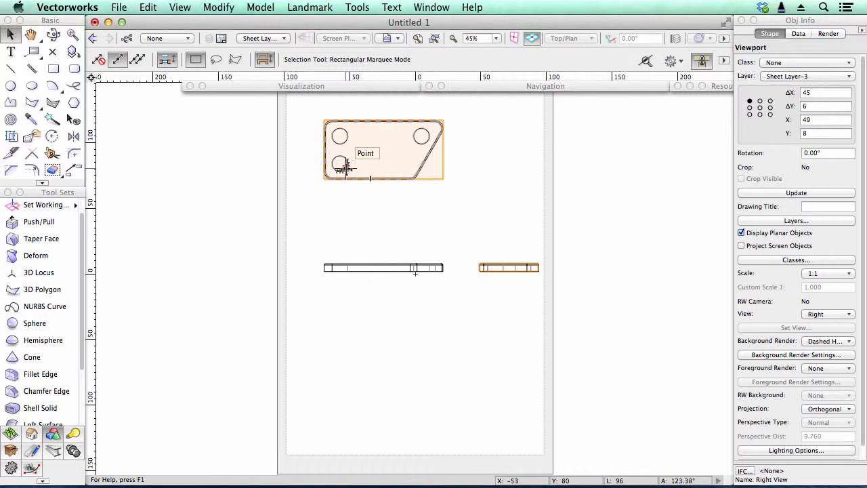
# Undo the viewport edits, the viewport creation and the plate's top-edge and corner fillets.
pyautogui.press('super+z')
pyautogui.press('super+z')
pyautogui.press('super+z')
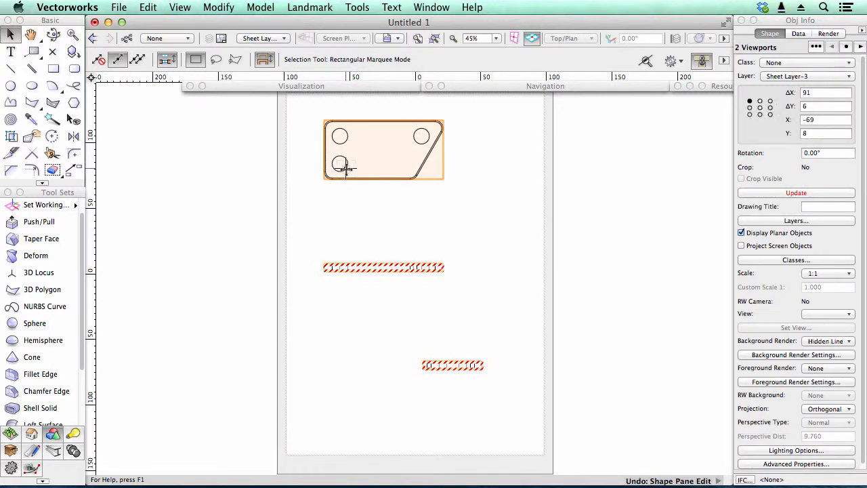
pyautogui.press('super+z')
pyautogui.press('super+z')
pyautogui.press('super+z')
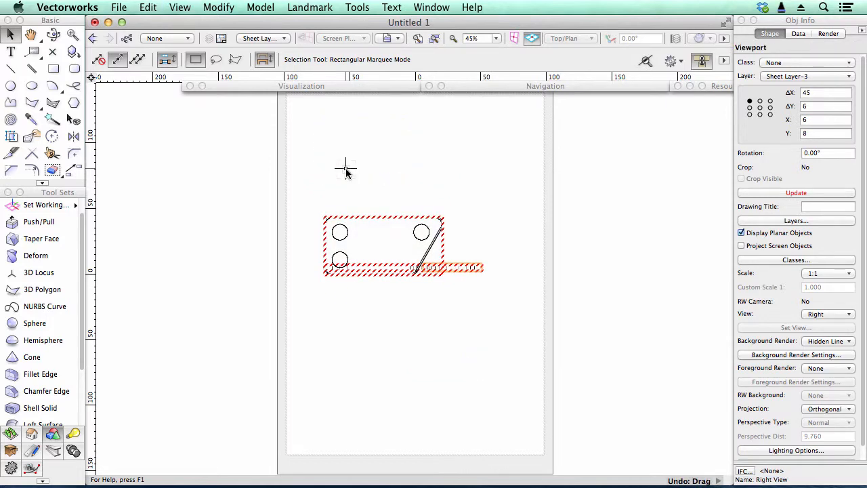
pyautogui.press('super+z')
pyautogui.press('super+z')
pyautogui.press('super+z')
pyautogui.press('super+z')
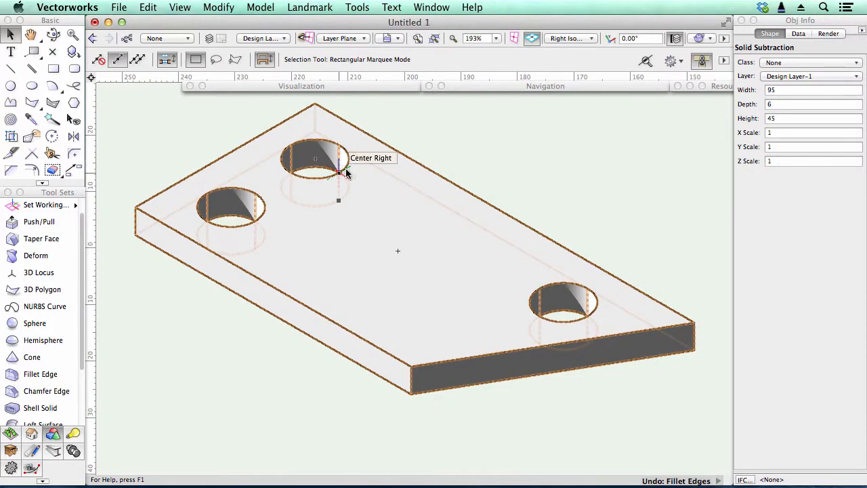
# Try to taper the angled end face back to square using the far long side face as axis plane, and undo it.
pyautogui.click(43, 255)
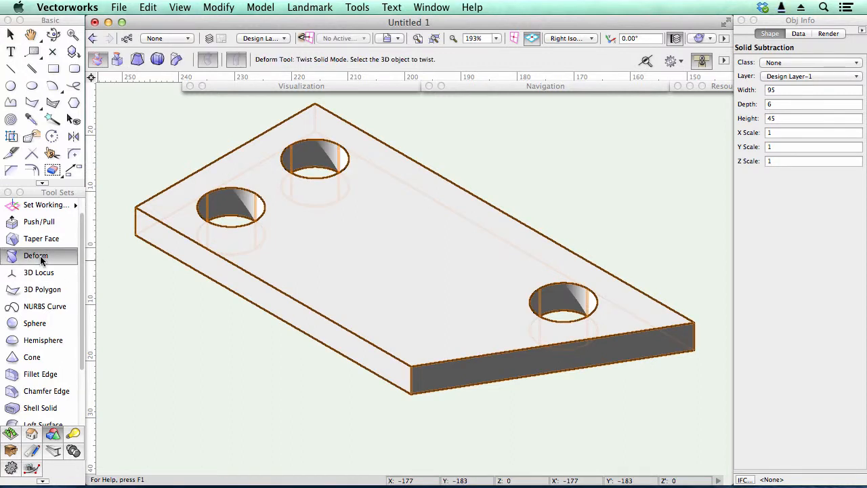
pyautogui.click(39, 238)
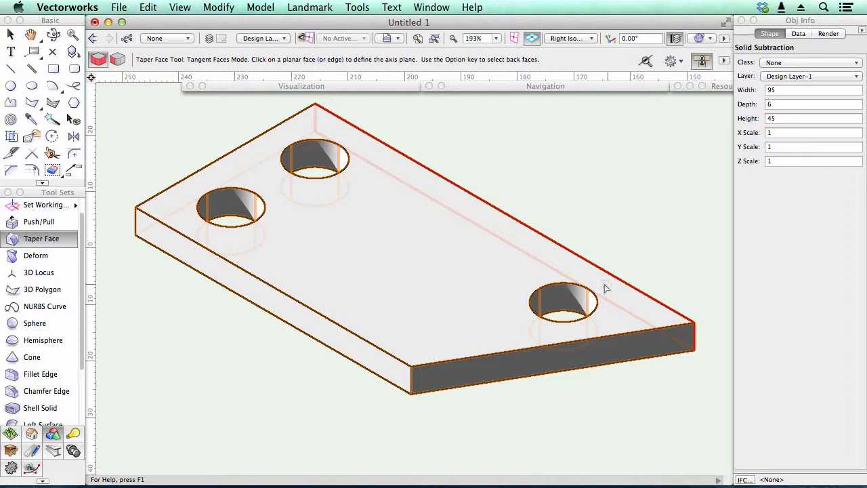
pyautogui.click(562, 268)
pyautogui.click(497, 402)
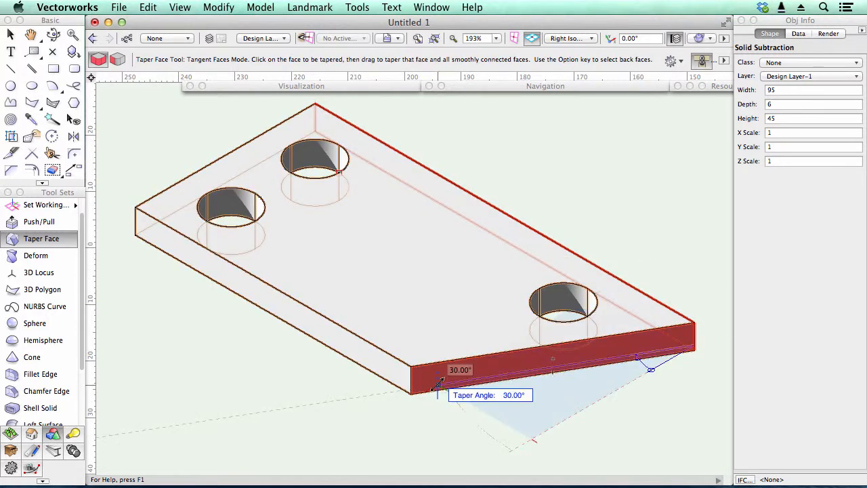
pyautogui.click(491, 461)
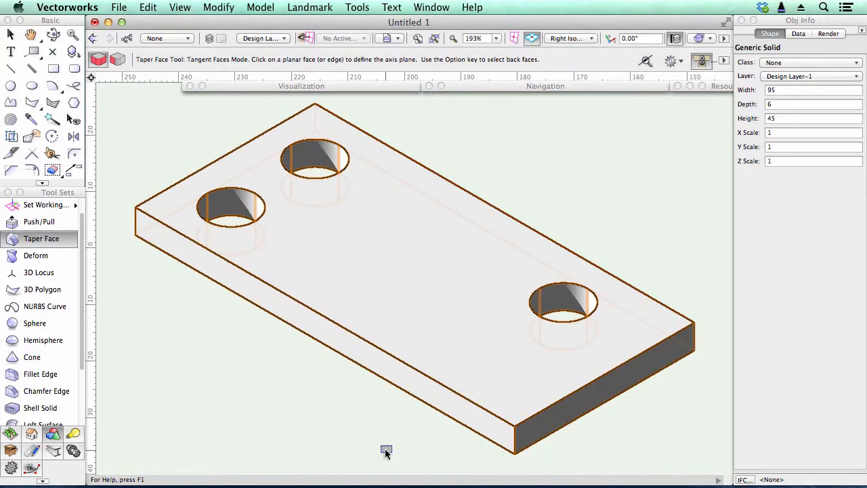
pyautogui.press('super+z')
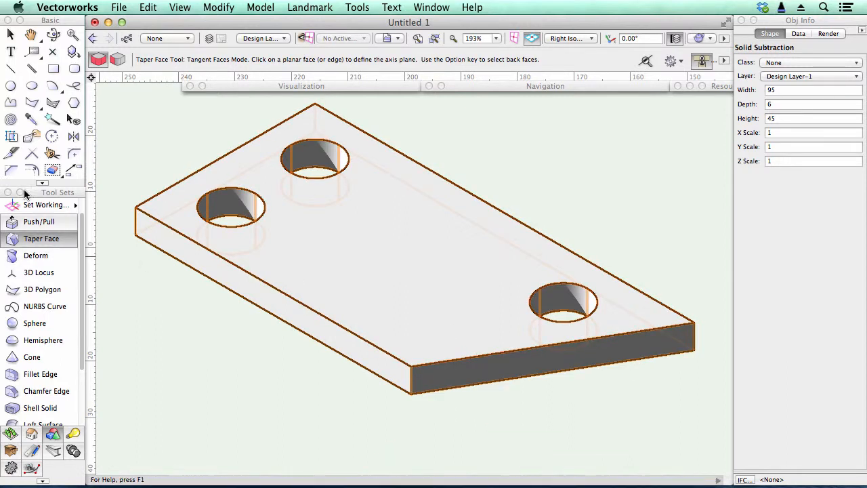
# Try to move the angled end face inward through the single hole with Push/Pull in Move Face mode, and undo it.
pyautogui.click(31, 225)
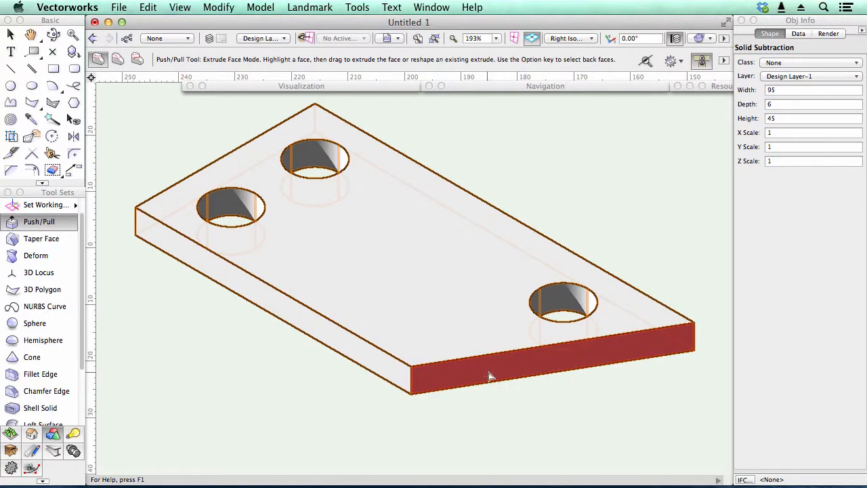
pyautogui.click(121, 60)
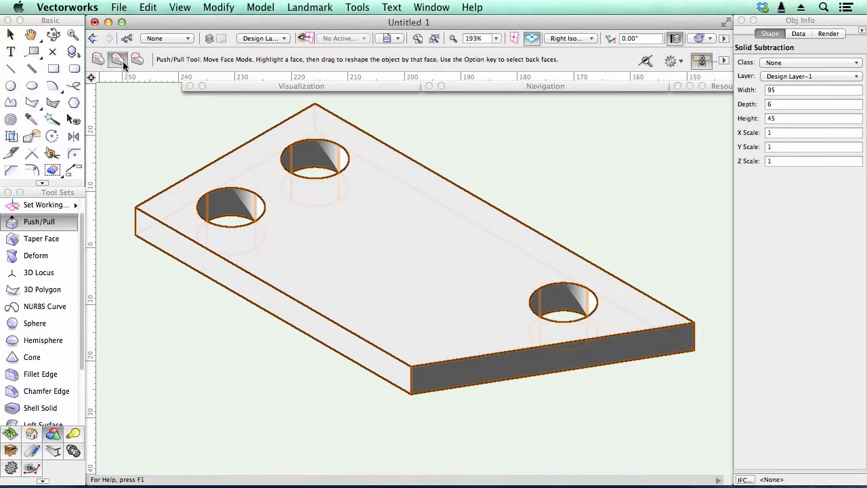
pyautogui.moveTo(552, 364); pyautogui.dragTo(430, 324)
pyautogui.click(550, 416)
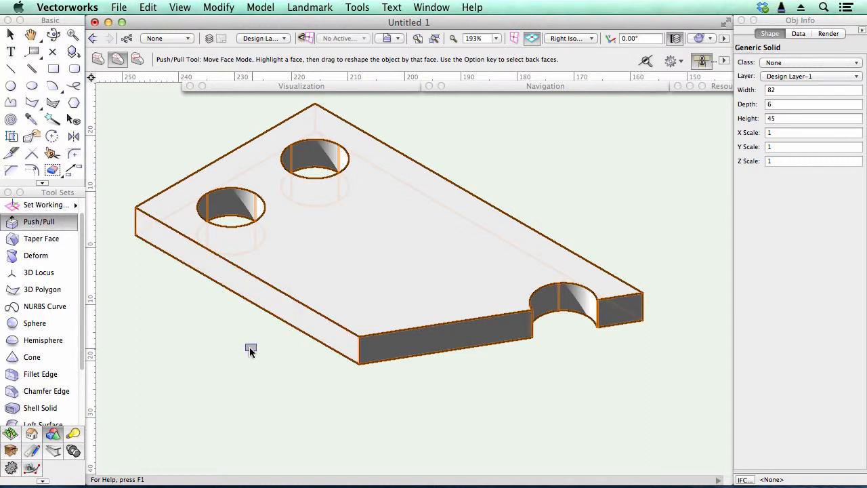
pyautogui.press('super+z')
# Delete the plate solid from the design layer.
pyautogui.press('Delete')
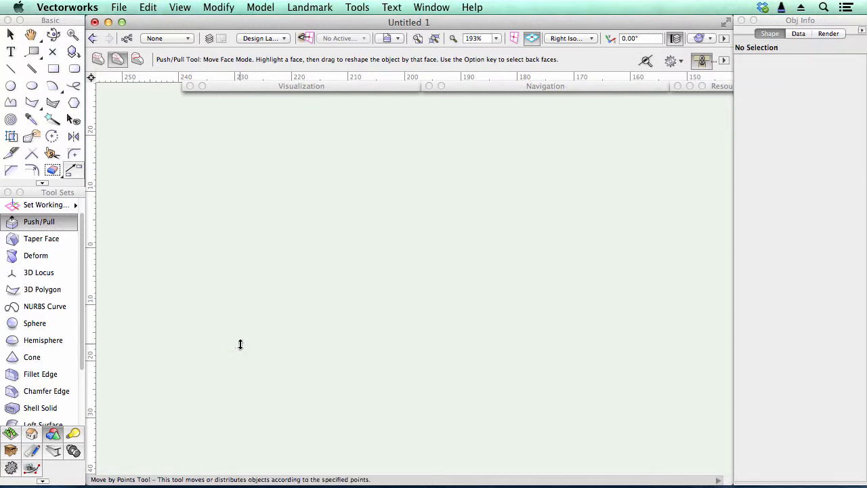
# Place the text "archoncad" above the arrow in Top/Plan view and set its size to 14 pt.
pyautogui.click(11, 52)
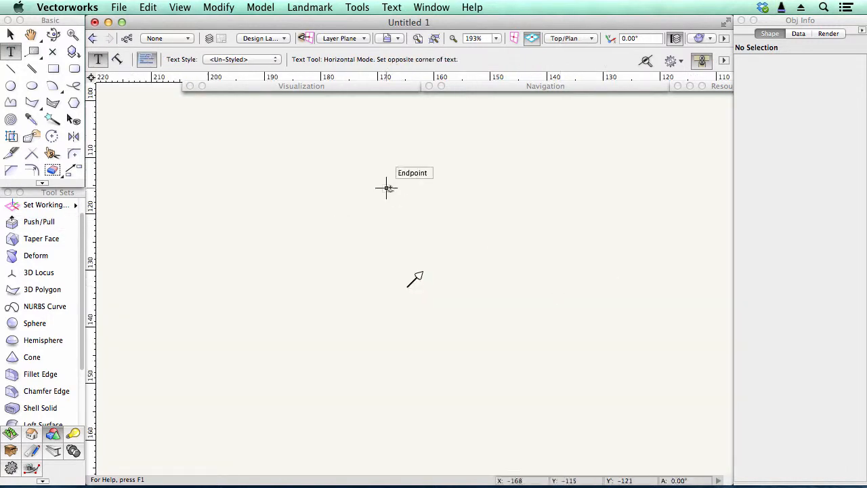
pyautogui.click(386, 188)
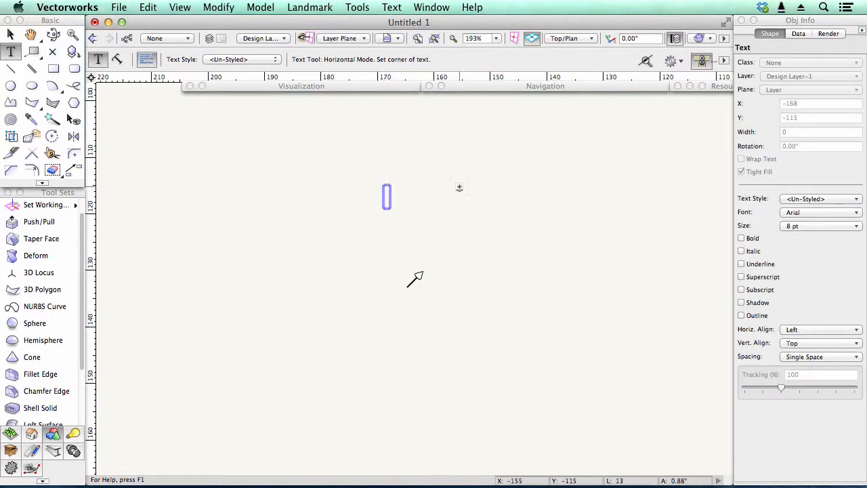
pyautogui.write('archoncad')
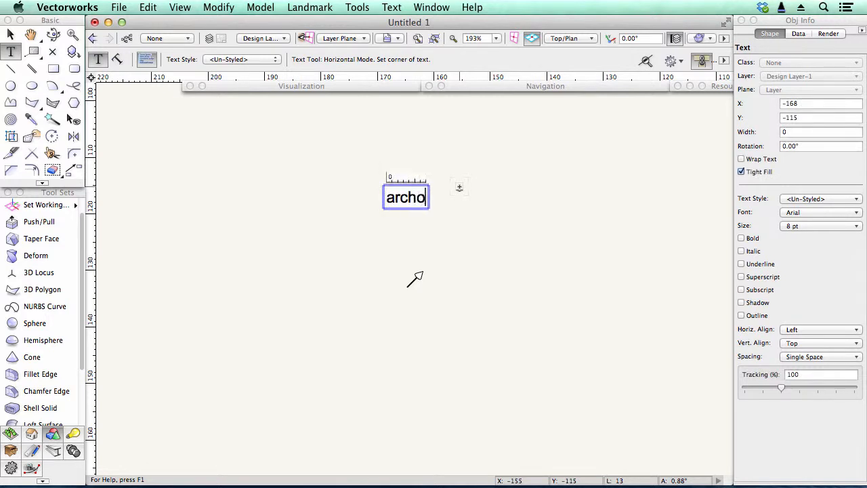
pyautogui.press('Return')
pyautogui.press('BackSpace')
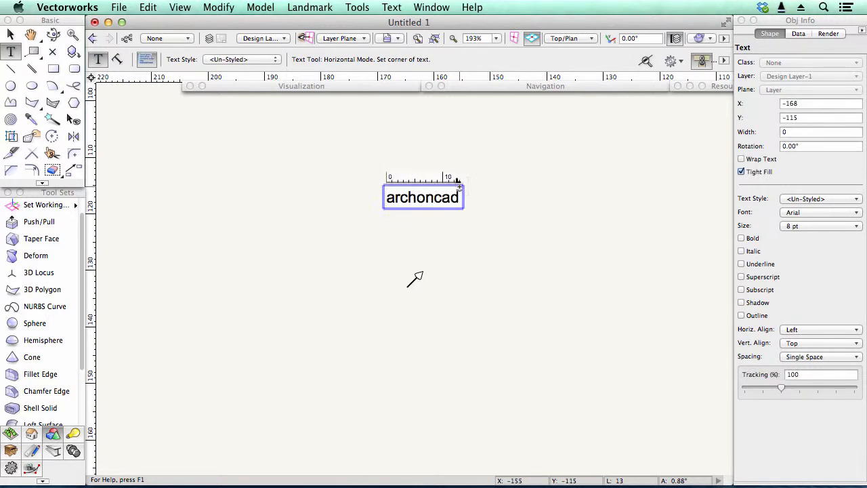
pyautogui.press('Escape')
pyautogui.click(807, 226)
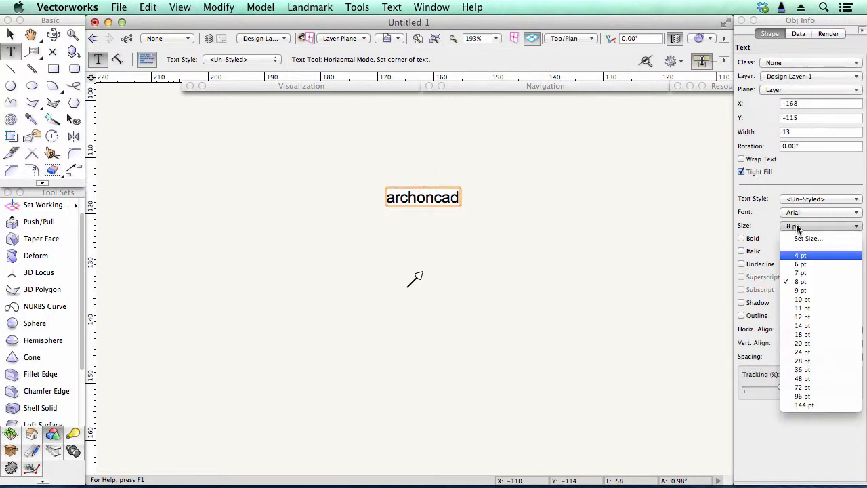
pyautogui.click(804, 326)
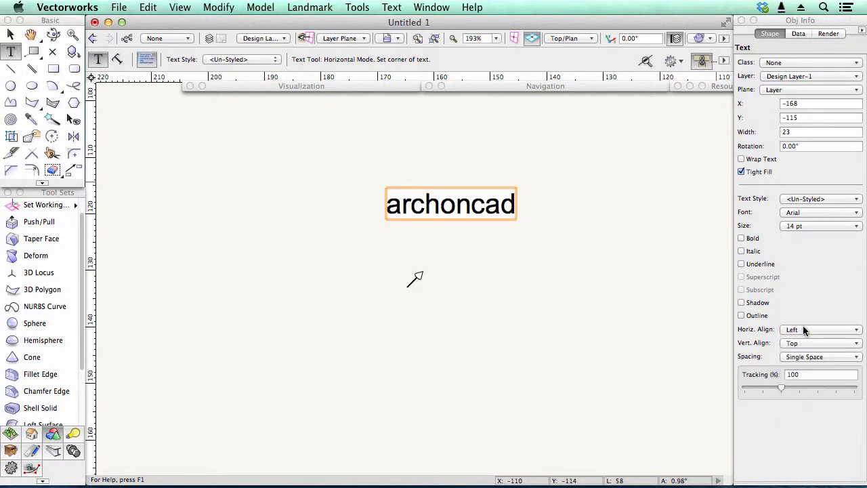
# Set the "archoncad" text to 18 pt bold and move it horizontally to the left by about 13 mm.
pyautogui.click(792, 227)
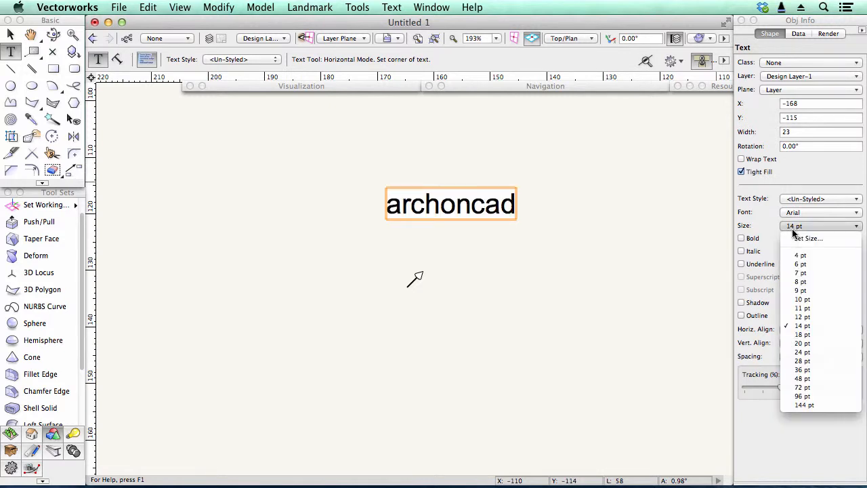
pyautogui.click(801, 337)
pyautogui.click(752, 239)
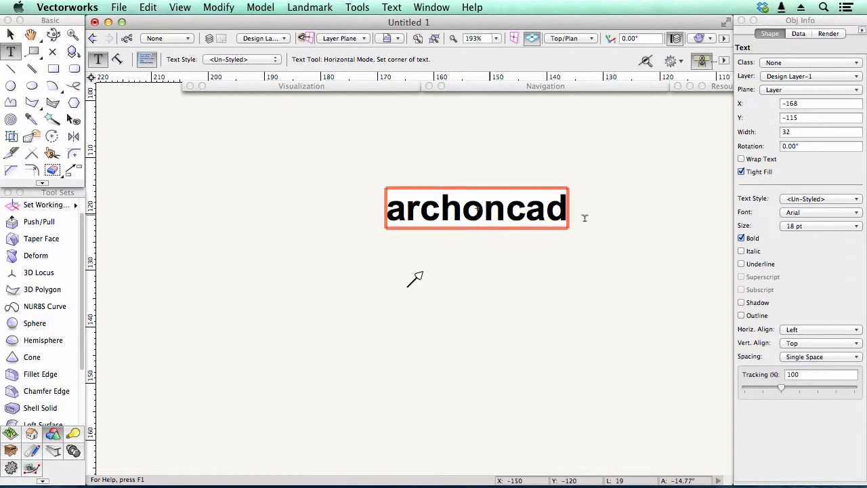
pyautogui.click(480, 210)
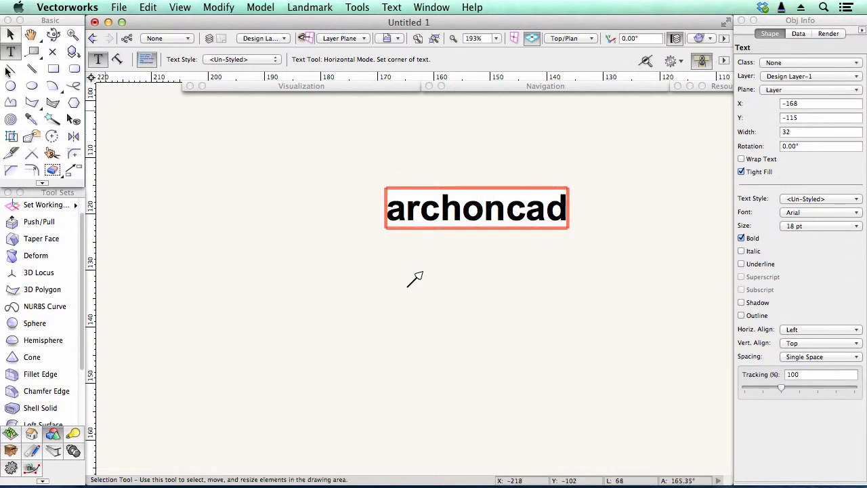
pyautogui.click(12, 36)
pyautogui.moveTo(437, 209); pyautogui.dragTo(364, 210)
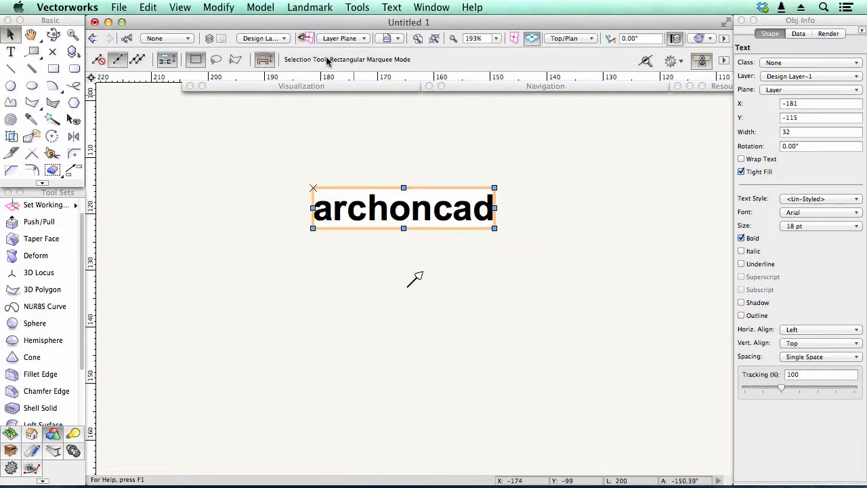
# Convert the "archoncad" text to polylines, switch to the Right Isometric view and try to extrude the group.
pyautogui.click(392, 8)
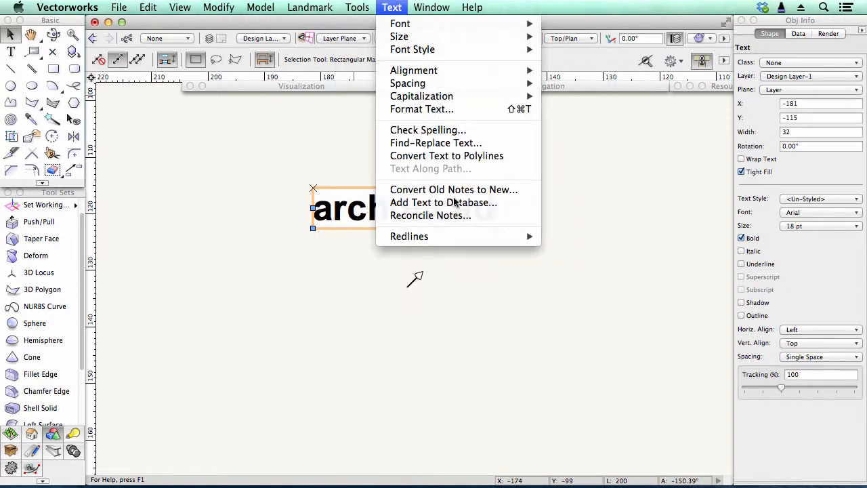
pyautogui.click(452, 156)
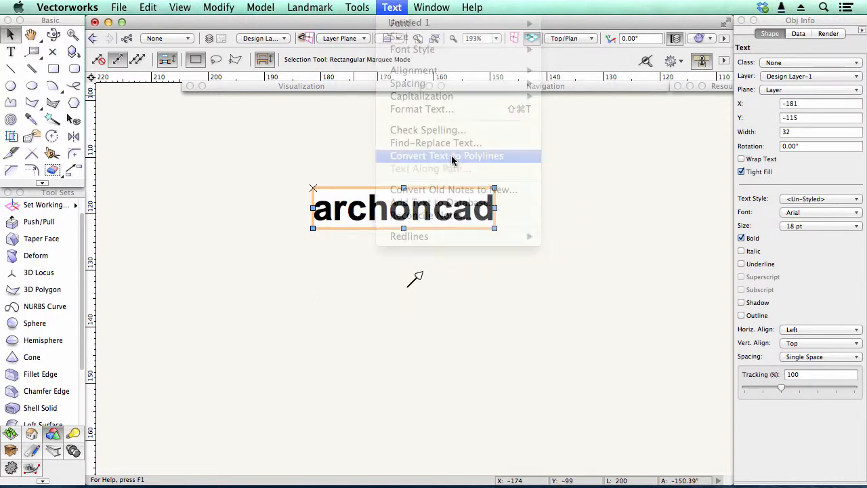
pyautogui.press('3')
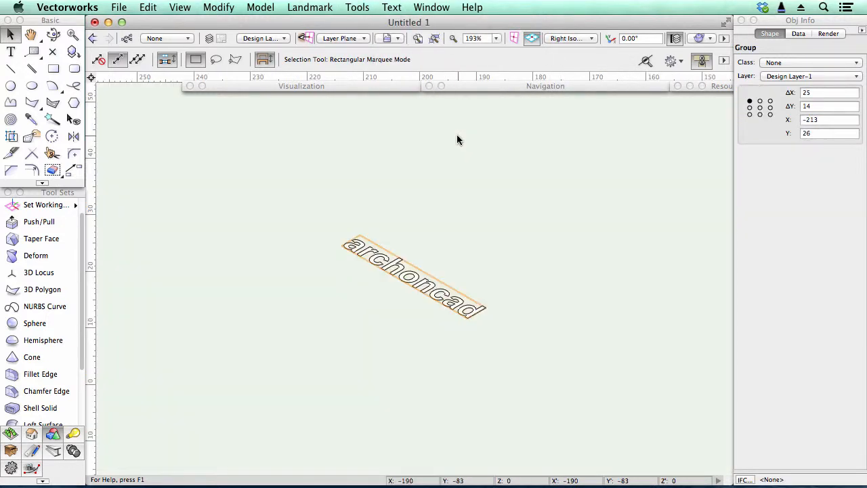
pyautogui.press('super+e')
pyautogui.press('Return')
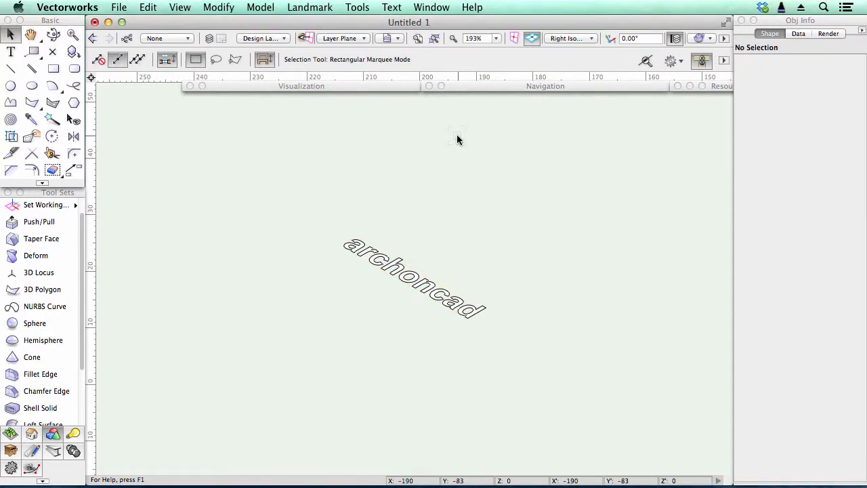
# Ungroup the letter polylines and extrude them together by 20 mm.
pyautogui.click(391, 267)
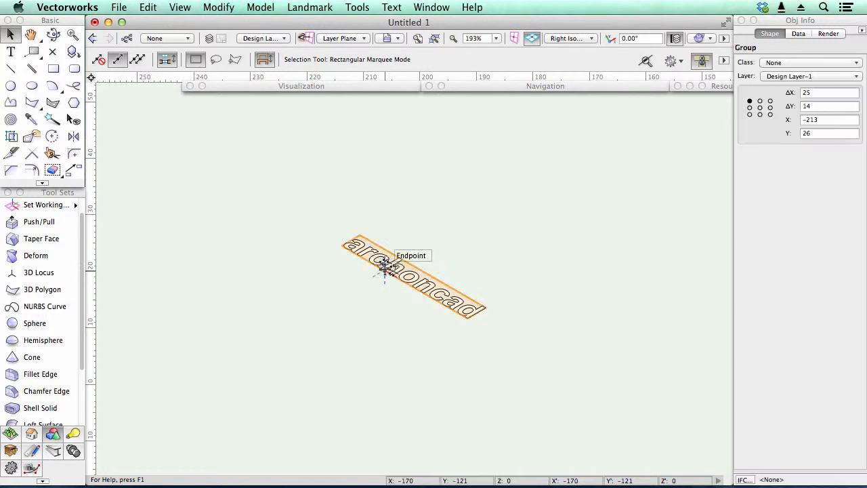
pyautogui.press('super+u')
pyautogui.press('super+e')
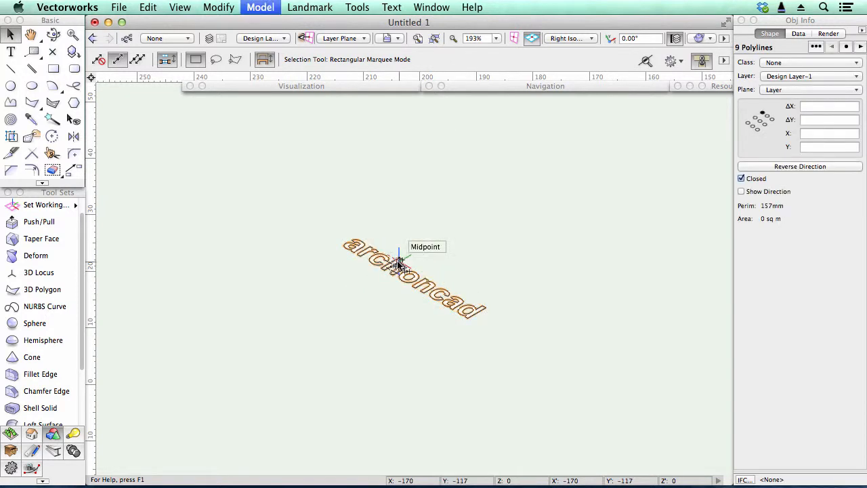
pyautogui.write('20')
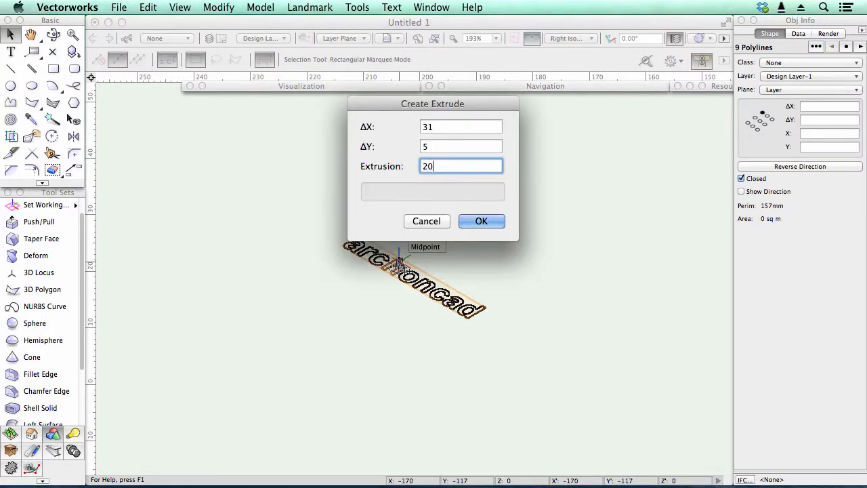
pyautogui.press('Return')
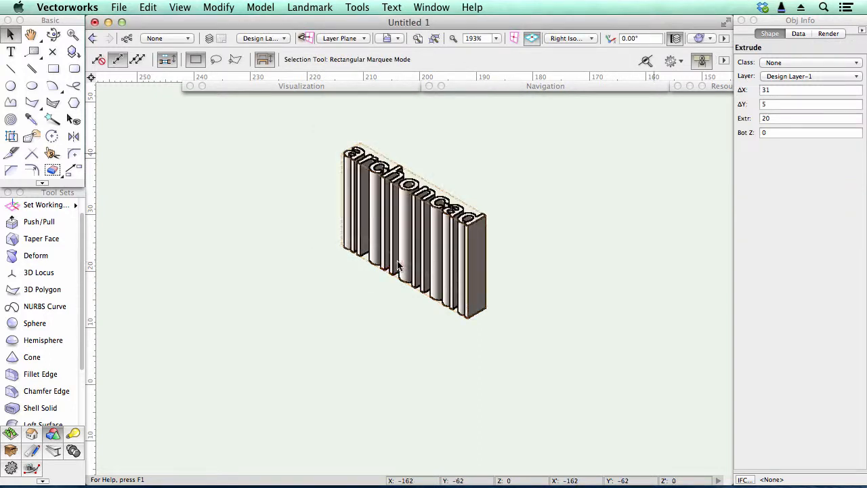
# Bend the upper part of the extruded letters over with Deform in Bend Solid mode, starting about a third of the way up, and deselect them.
pyautogui.press('c')
pyautogui.moveTo(415, 274); pyautogui.dragTo(283, 119)
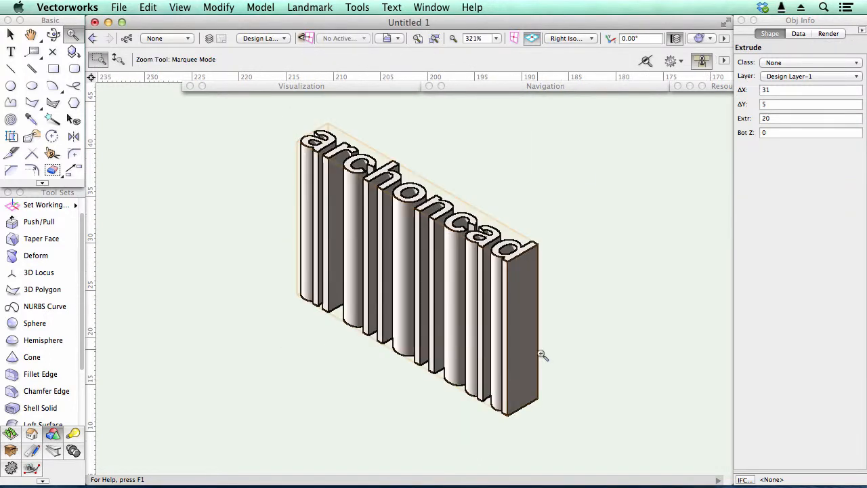
pyautogui.click(42, 255)
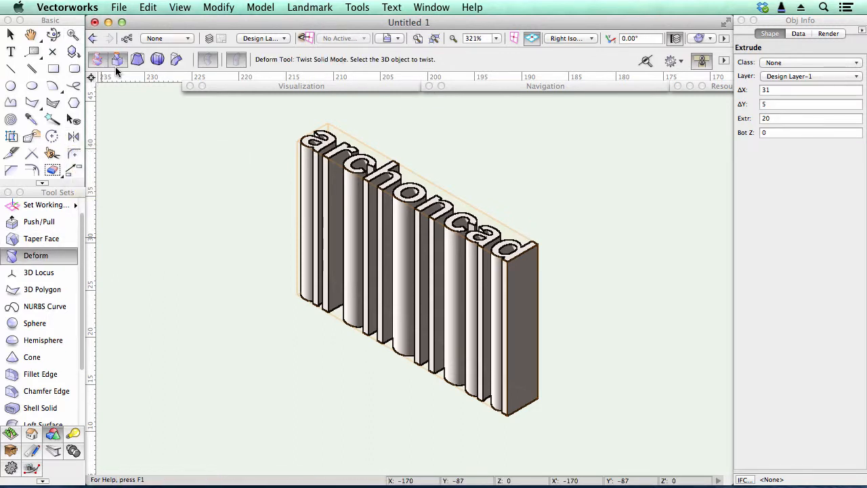
pyautogui.click(176, 59)
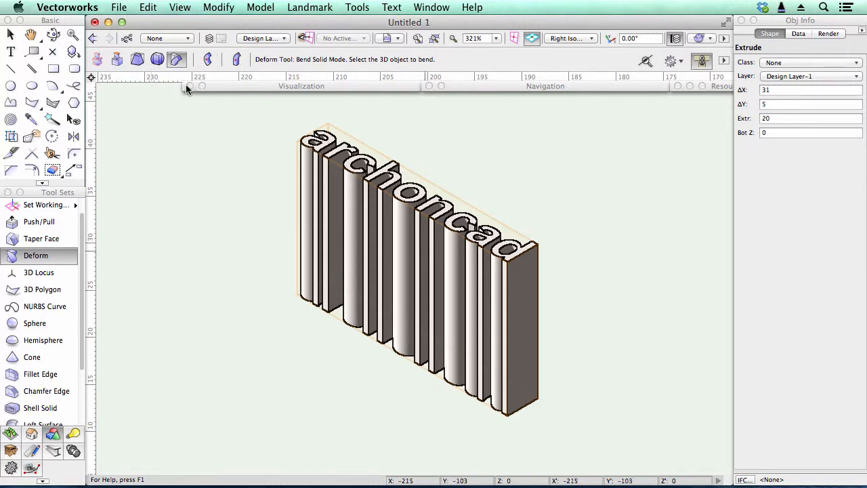
pyautogui.click(520, 371)
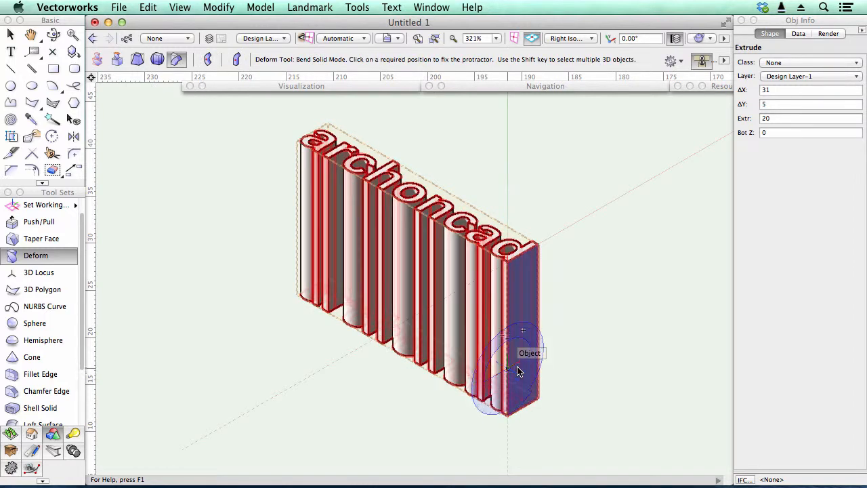
pyautogui.click(508, 363)
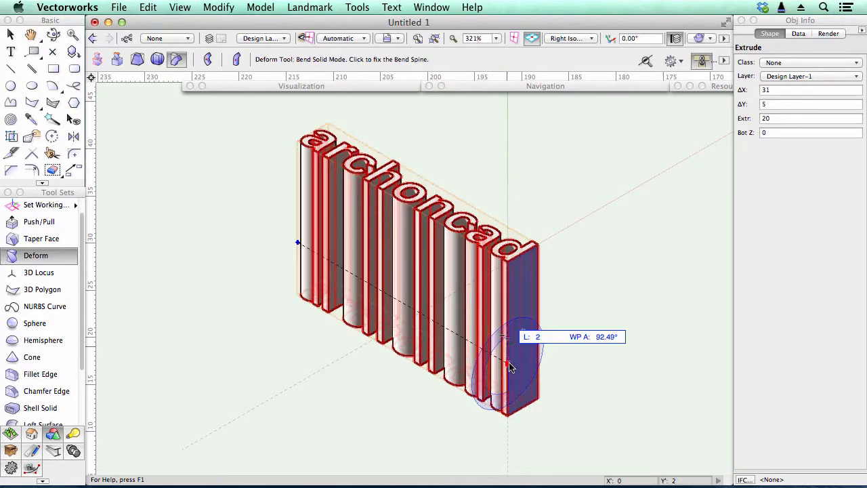
pyautogui.click(505, 255)
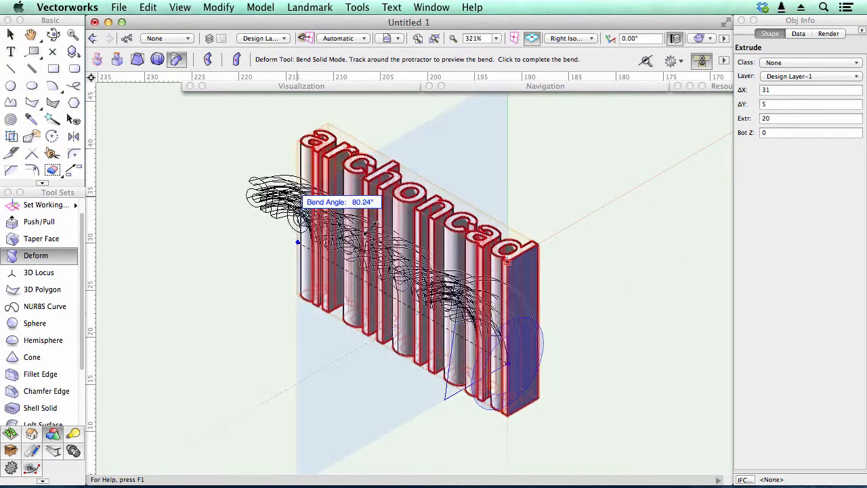
pyautogui.click(250, 130)
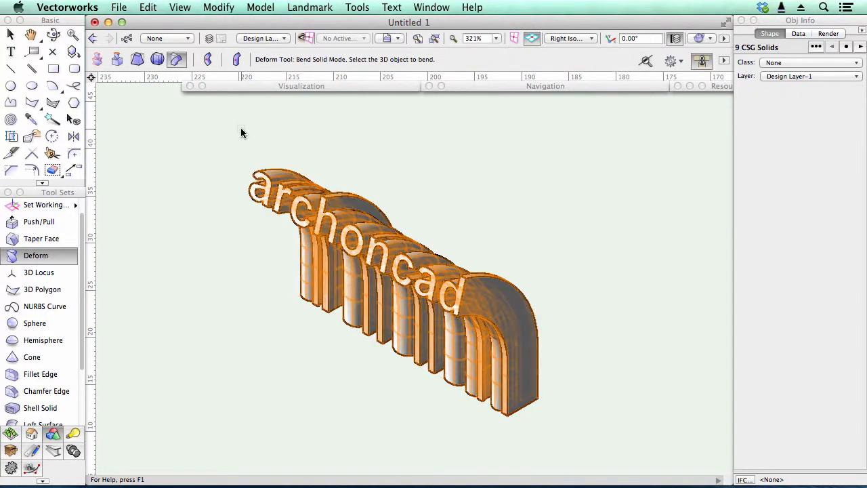
pyautogui.press('x')
pyautogui.press('x')
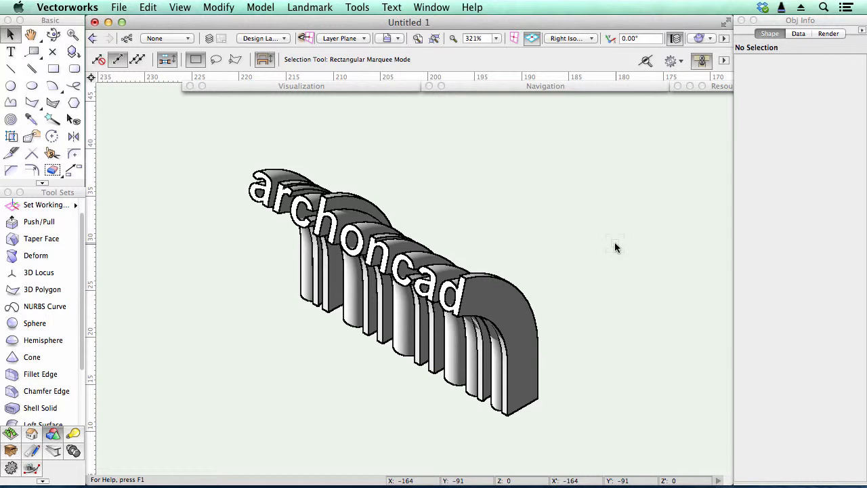
# Try to bend the lower part of the letter d outward with Deform in Bend Solid mode, and undo it.
pyautogui.press('c')
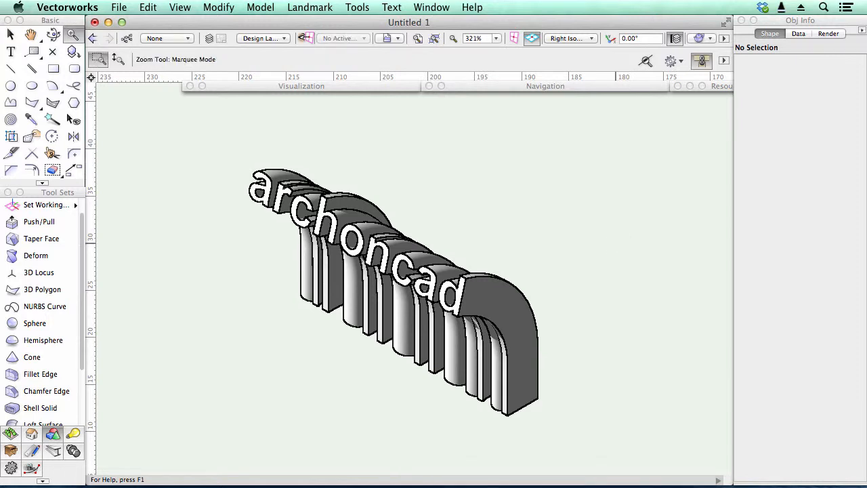
pyautogui.moveTo(230, 160); pyautogui.dragTo(551, 323)
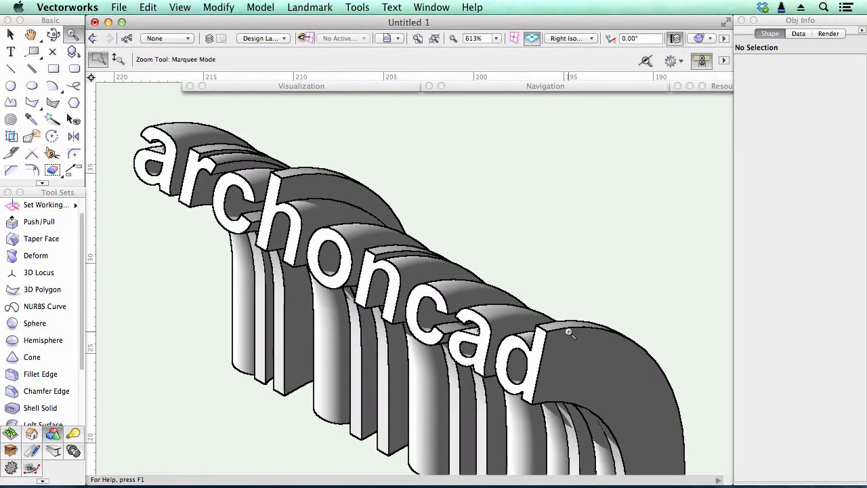
pyautogui.press('space')
pyautogui.moveTo(494, 340); pyautogui.dragTo(467, 232)
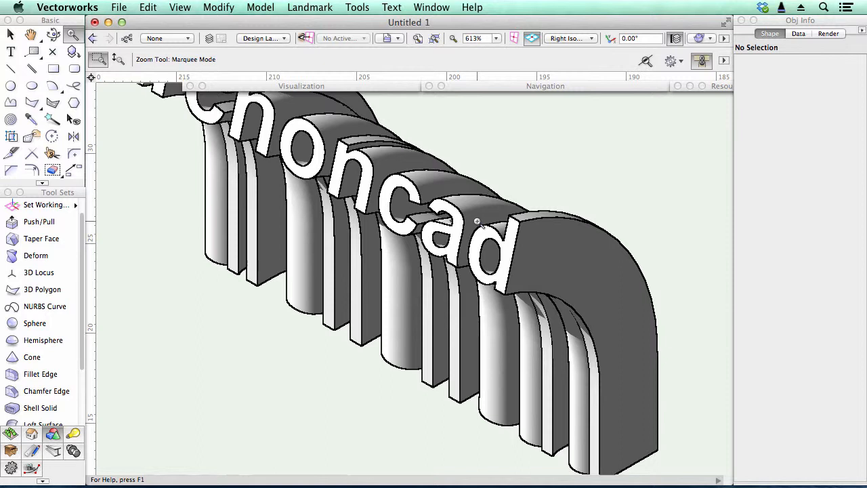
pyautogui.click(42, 256)
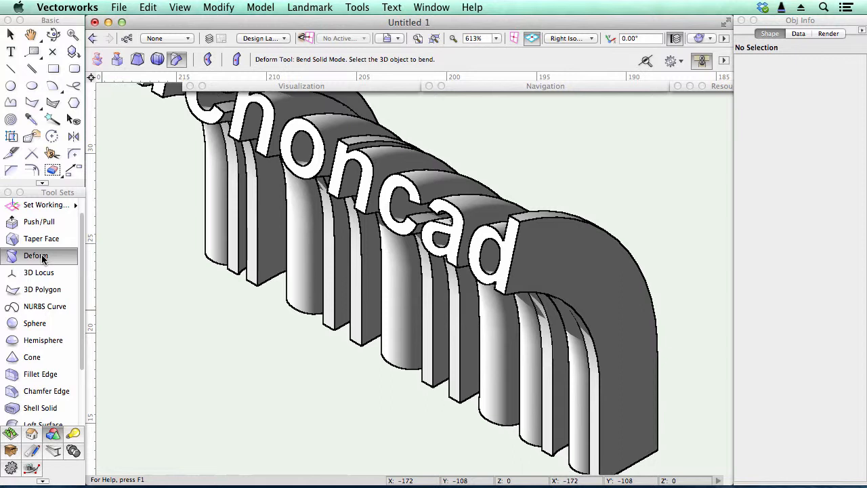
pyautogui.click(638, 346)
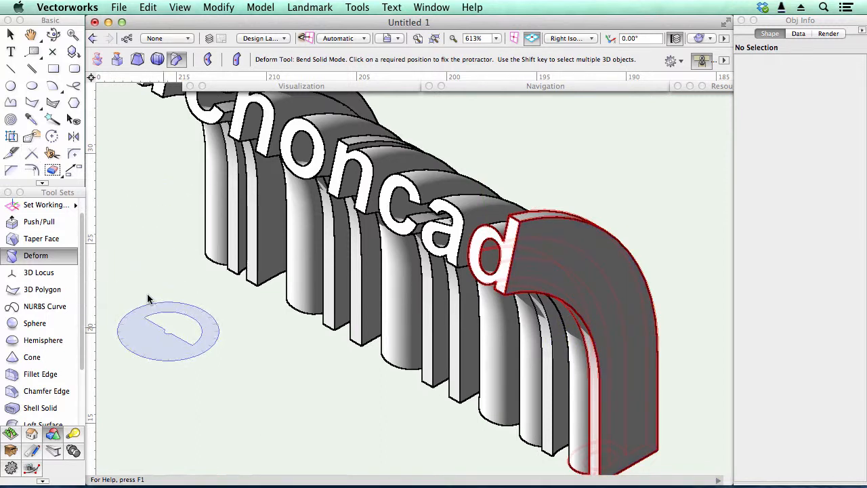
pyautogui.click(655, 339)
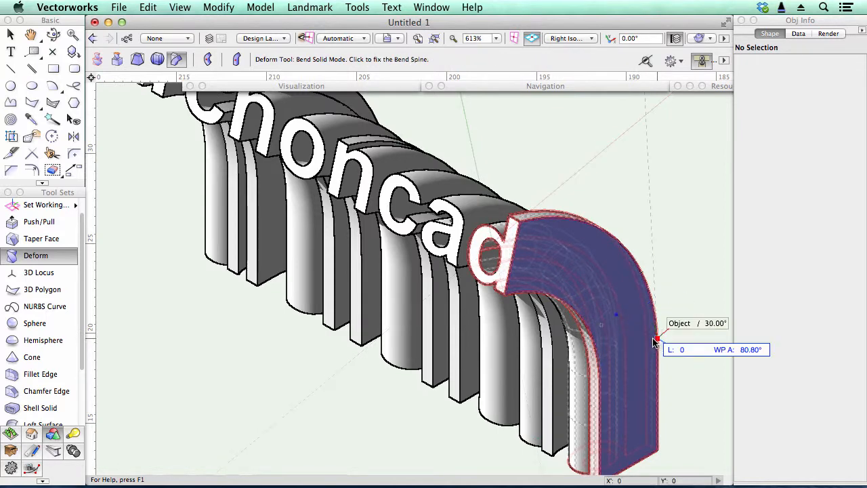
pyautogui.click(656, 430)
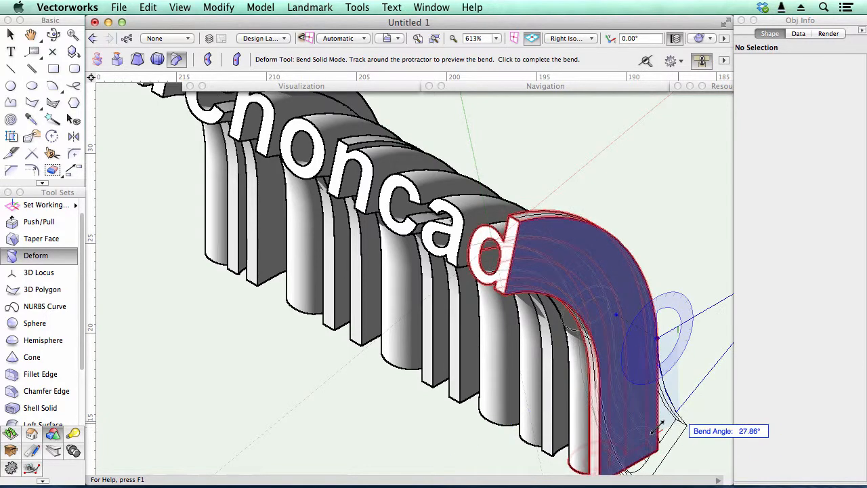
pyautogui.click(698, 402)
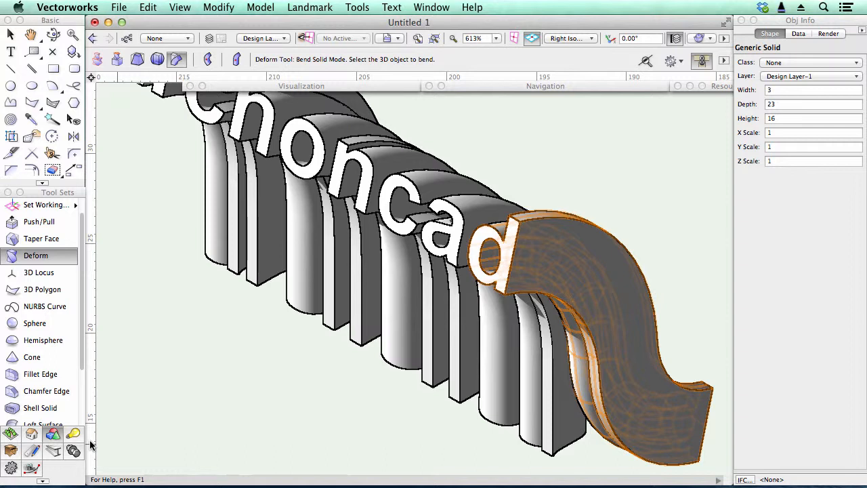
pyautogui.press('super+z')
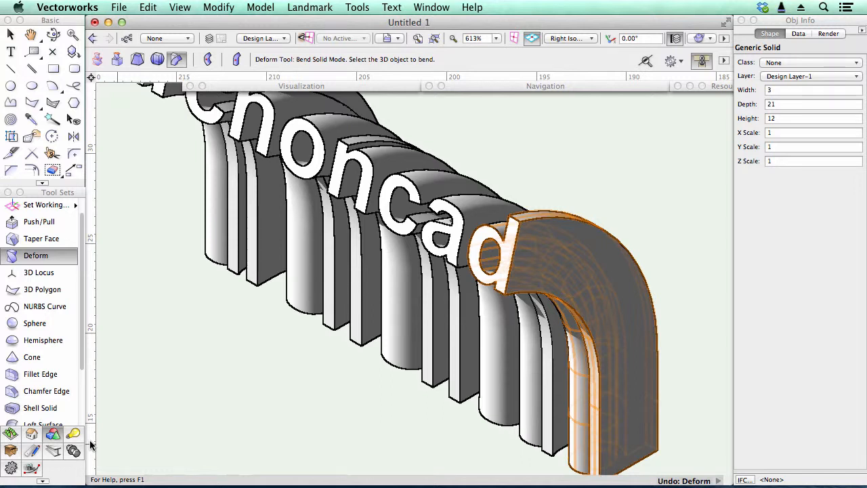
# Chamfer all edges of the letter d's front face with a setback of .1 mm and render the view in OpenGL.
pyautogui.press('c')
pyautogui.moveTo(462, 197); pyautogui.dragTo(529, 306)
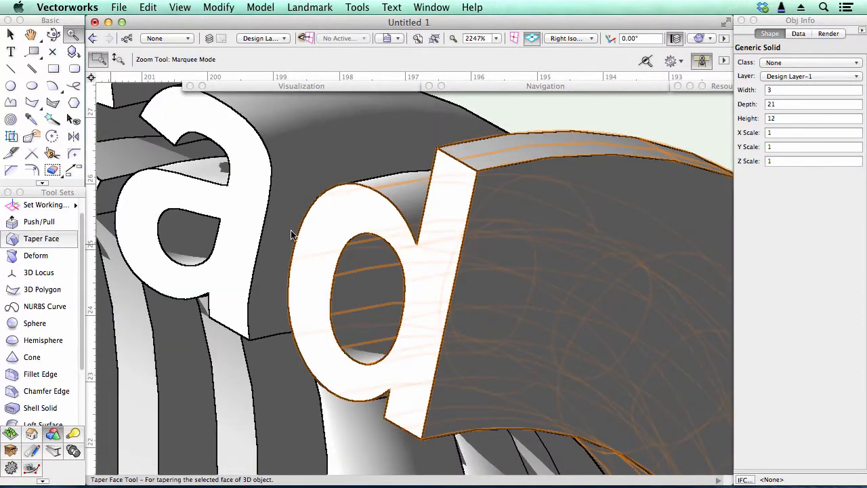
pyautogui.click(44, 393)
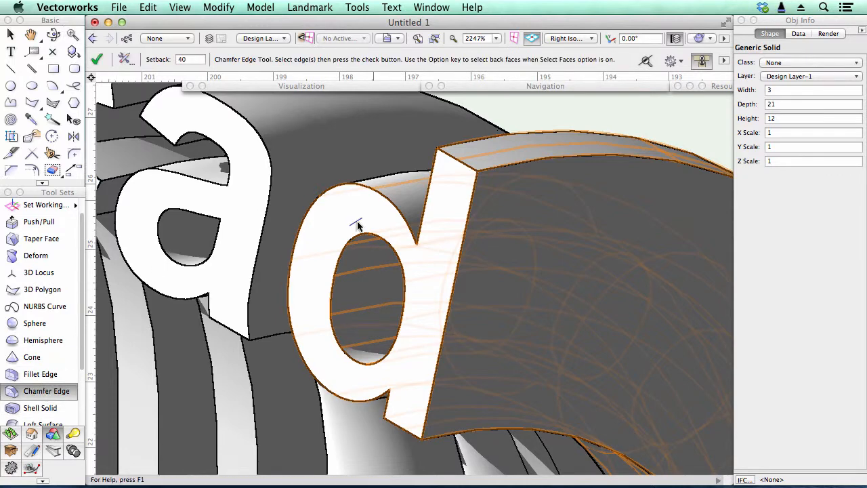
pyautogui.click(378, 196)
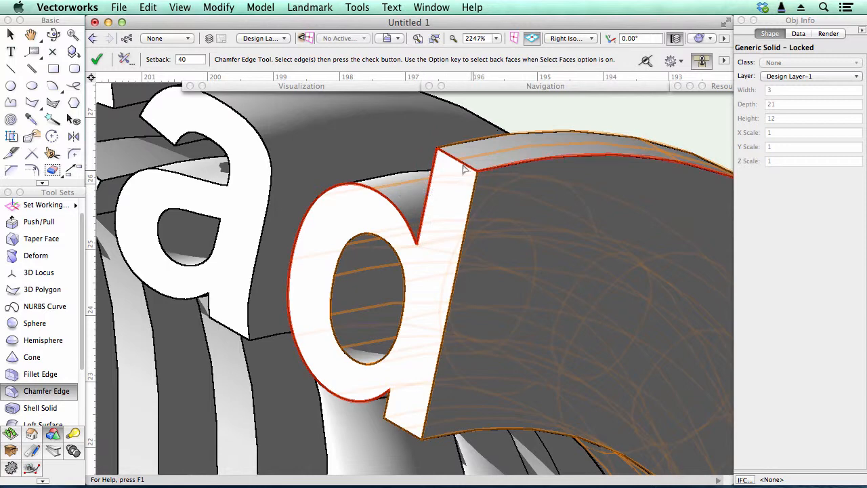
pyautogui.click(473, 192)
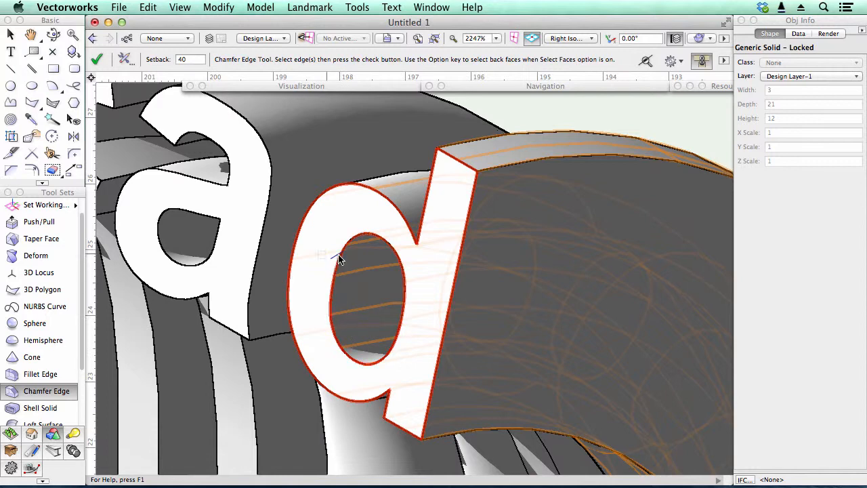
pyautogui.click(191, 59)
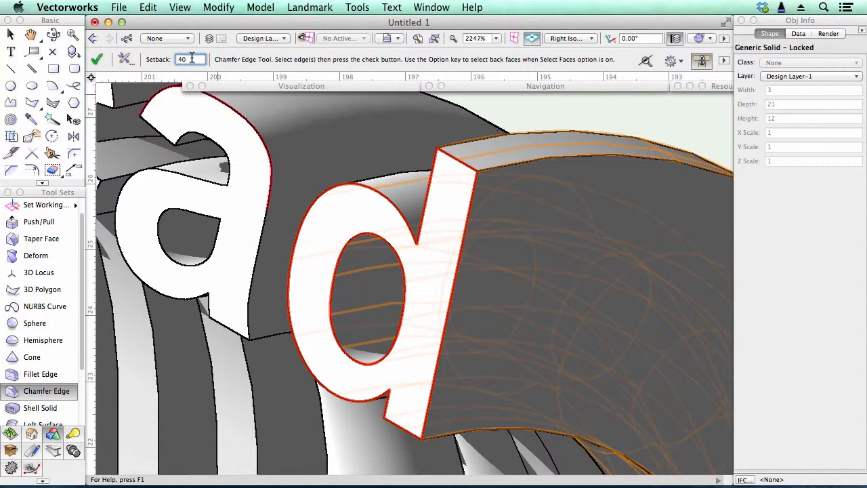
pyautogui.moveTo(191, 59); pyautogui.dragTo(163, 59)
pyautogui.press('Return')
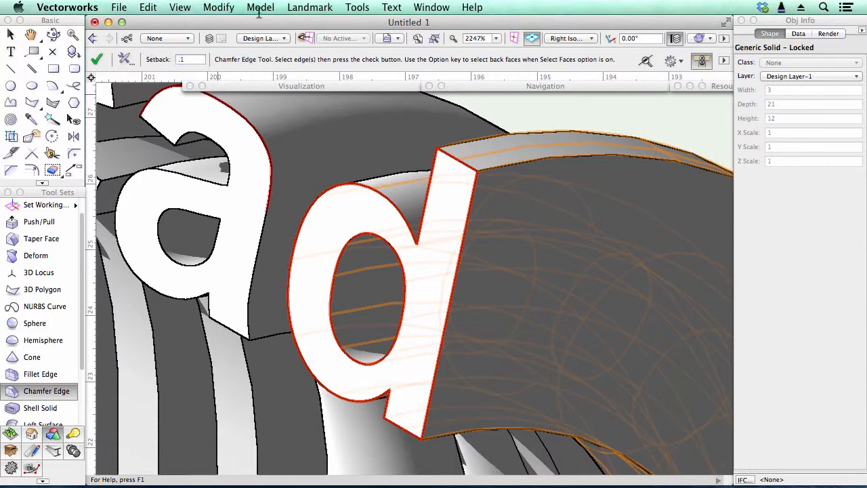
pyautogui.click(97, 59)
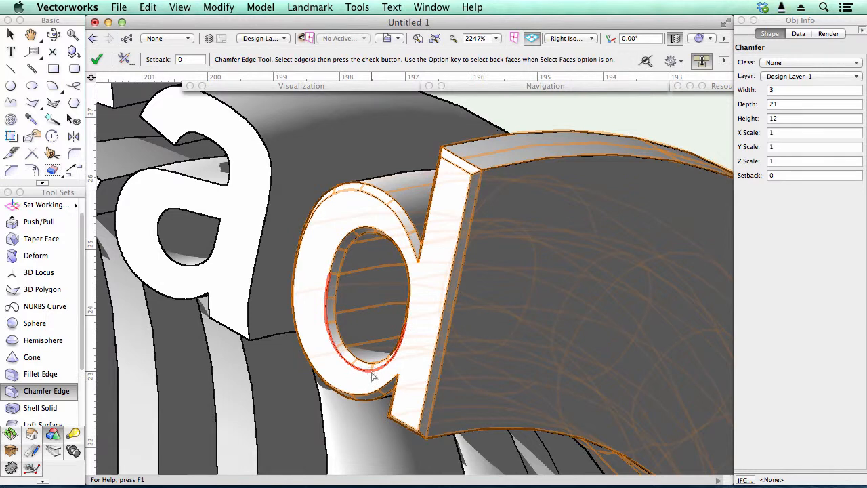
pyautogui.press('super+shift+g')
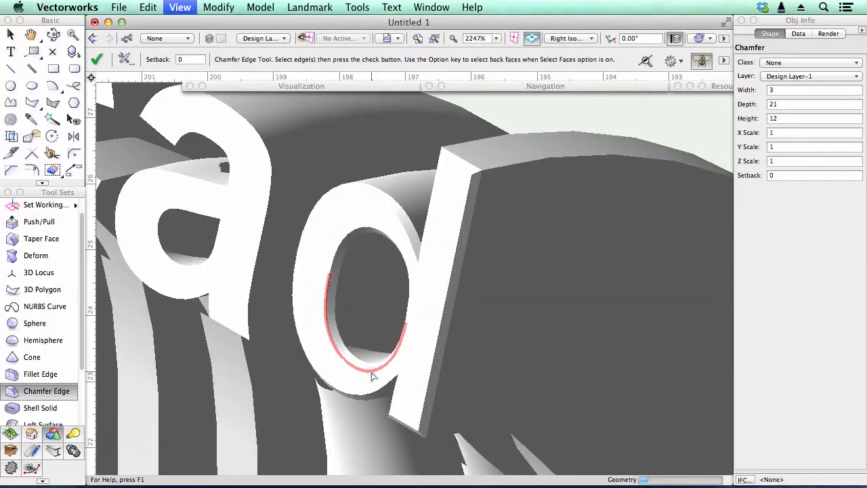